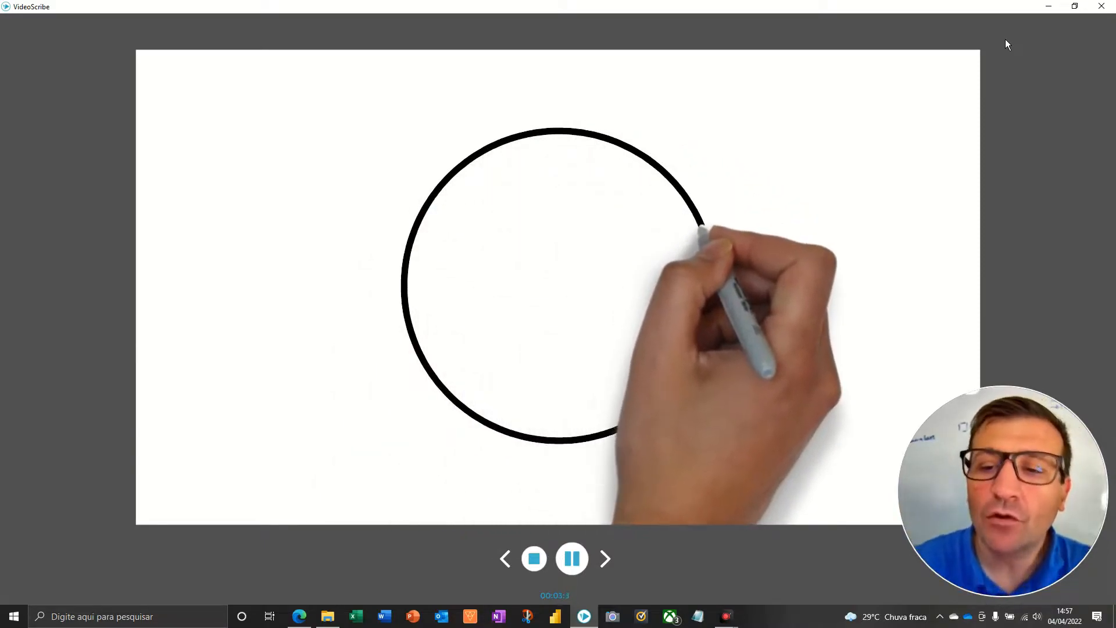
Stop the animation preview and frame the circle, triangle and heptagon together on the canvas.
click(534, 559)
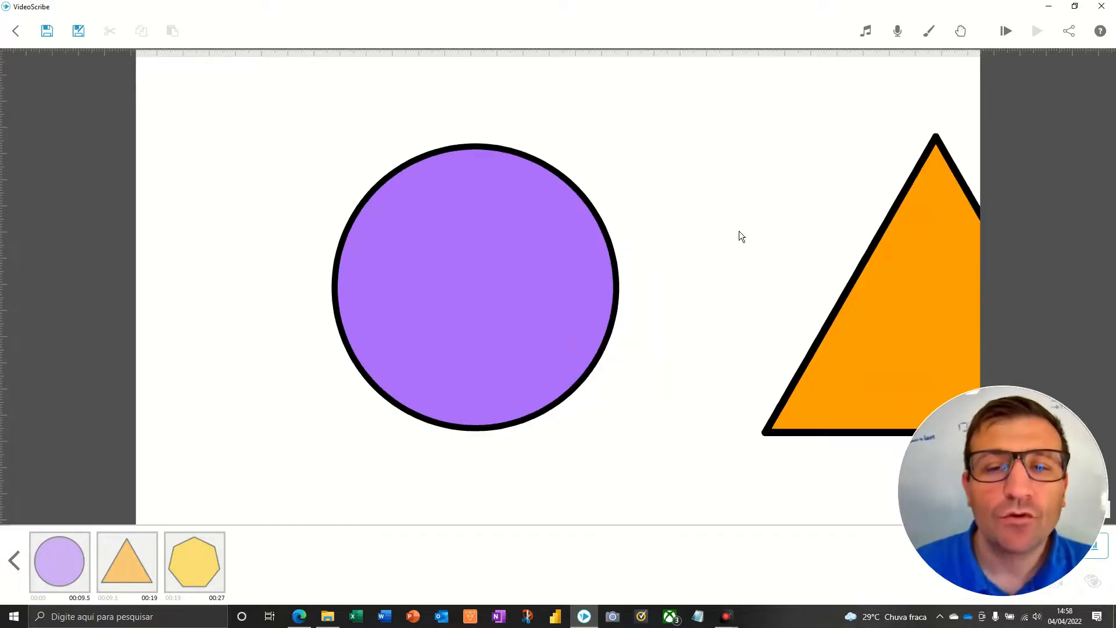
scroll(740, 234, down, 2)
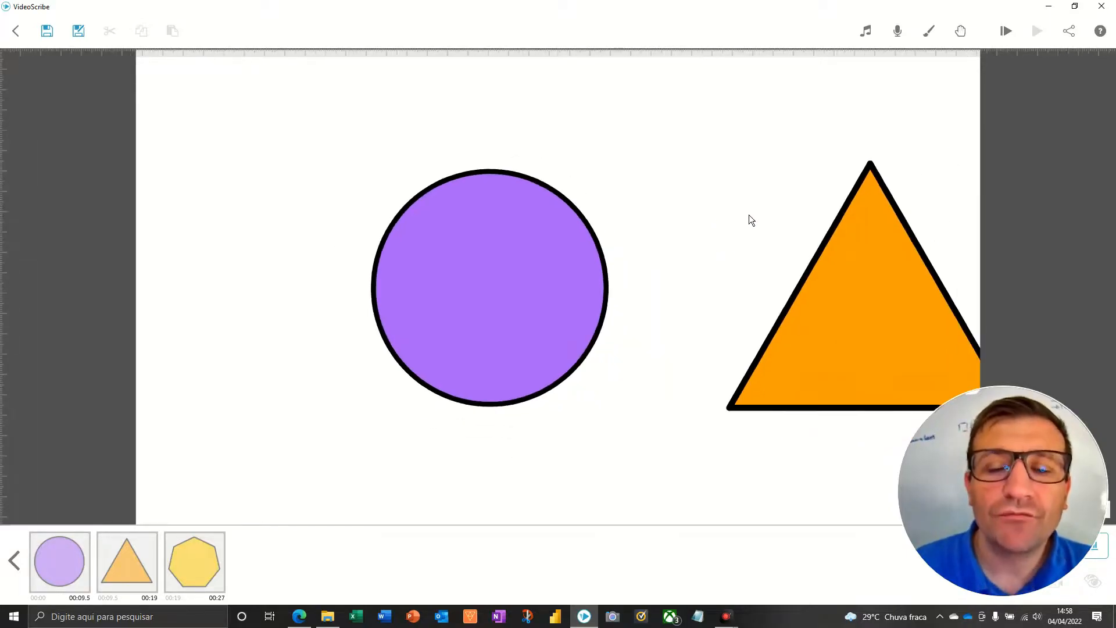
drag(736, 218, 563, 204)
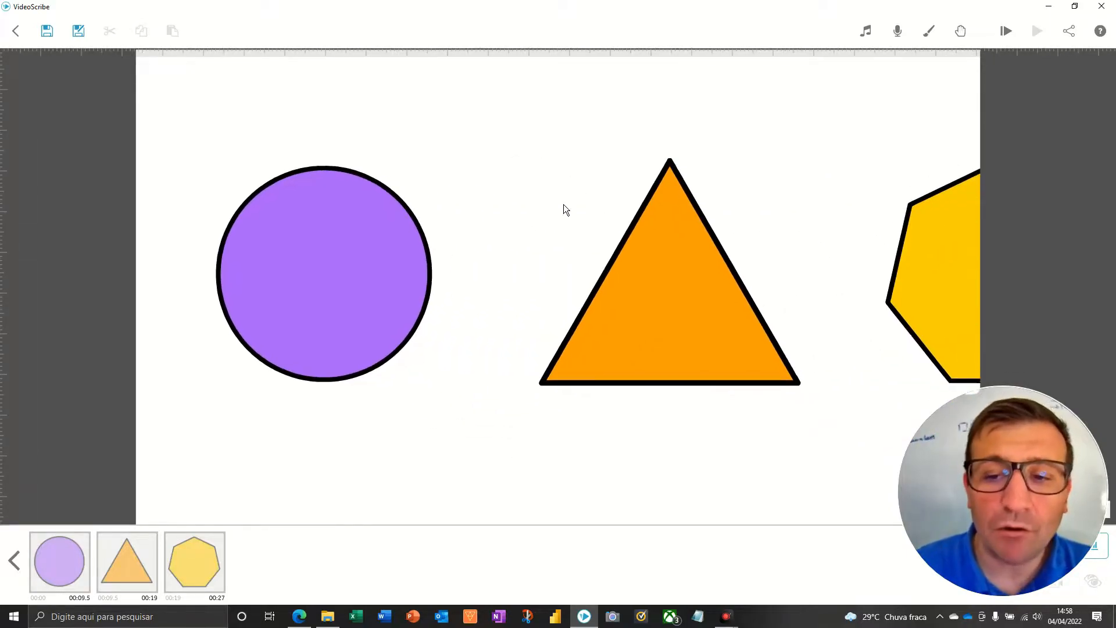
scroll(567, 201, down, 2)
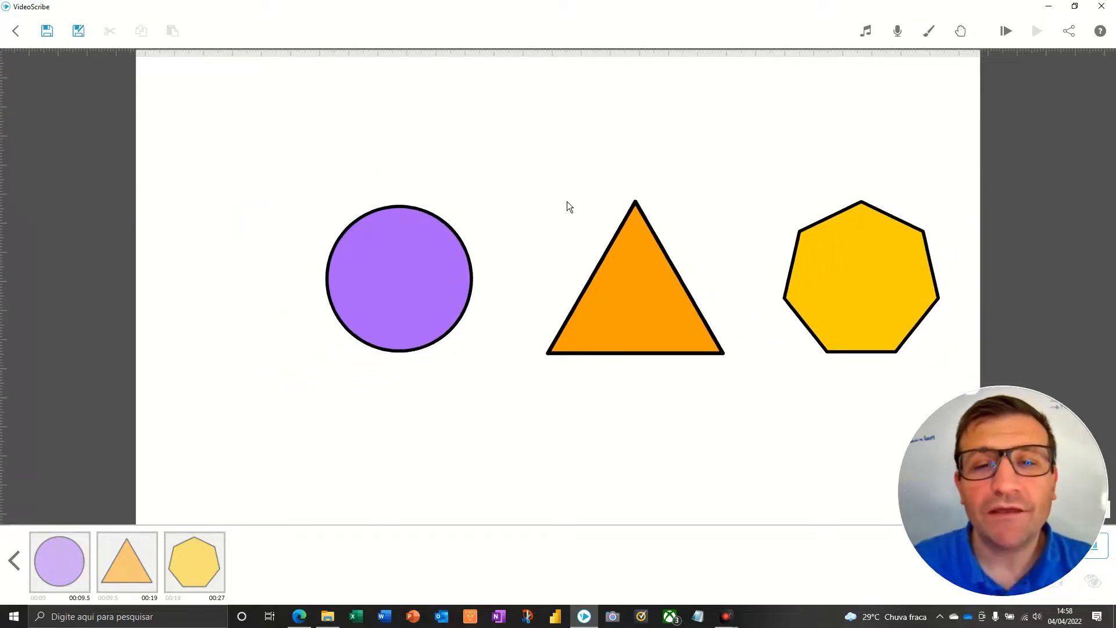
drag(559, 197, 476, 194)
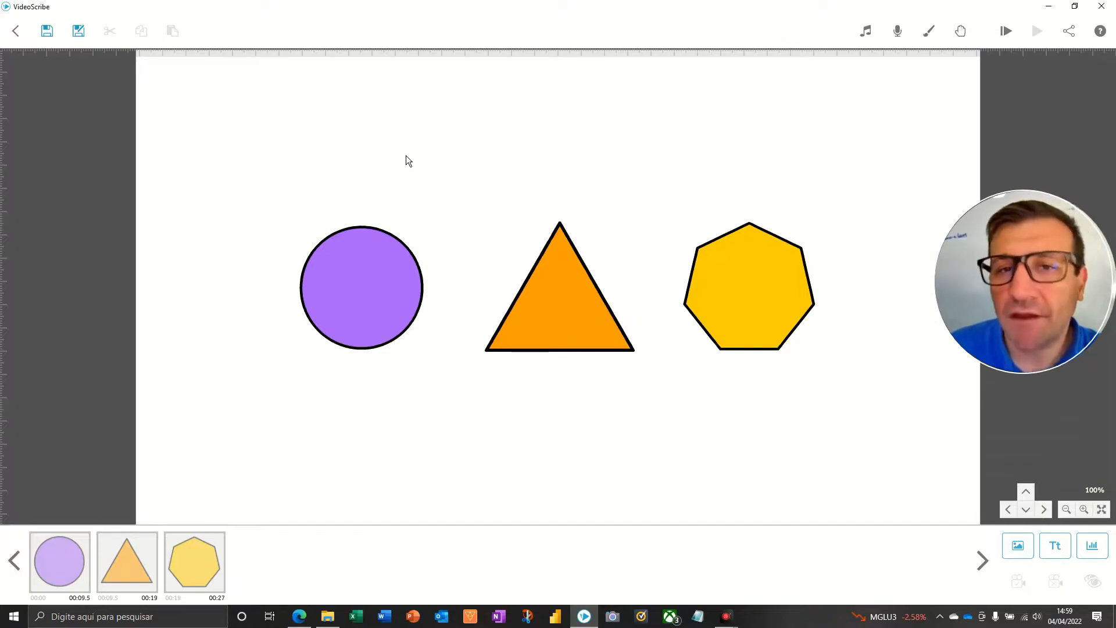
Open the purple circle's image properties, preview its drawing animation and close the properties again.
click(377, 276)
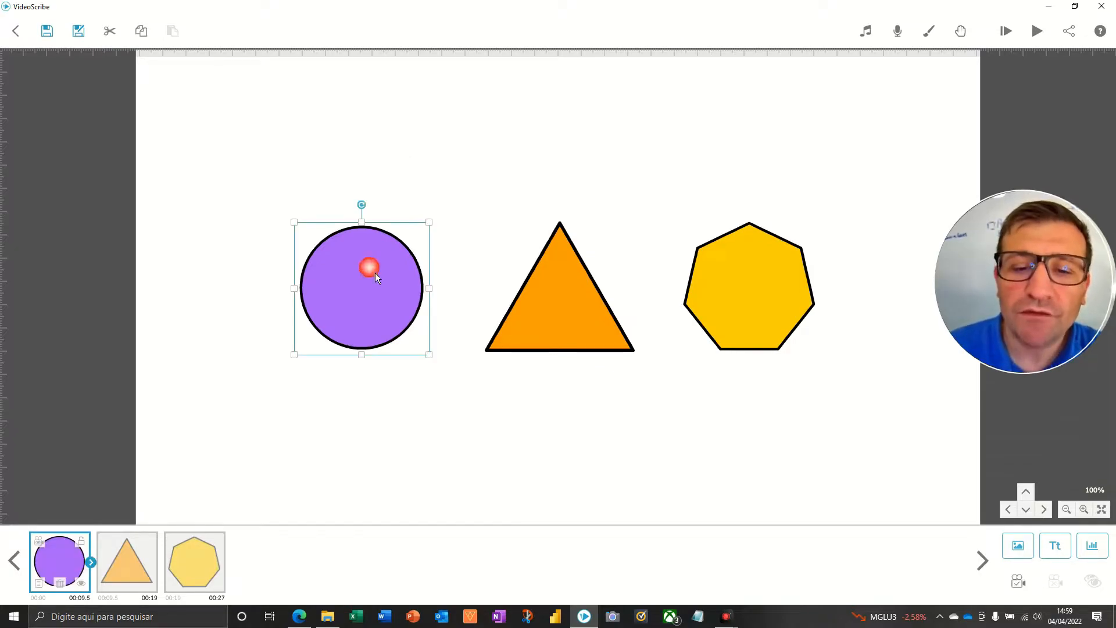
key(F5)
double_click(376, 275)
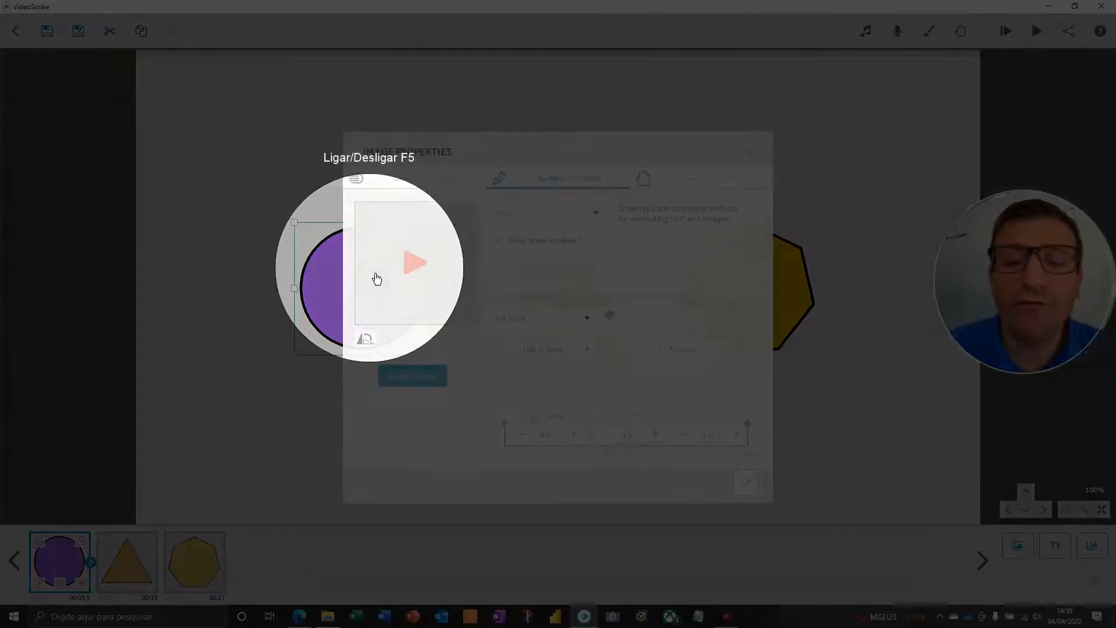
click(376, 274)
key(F5)
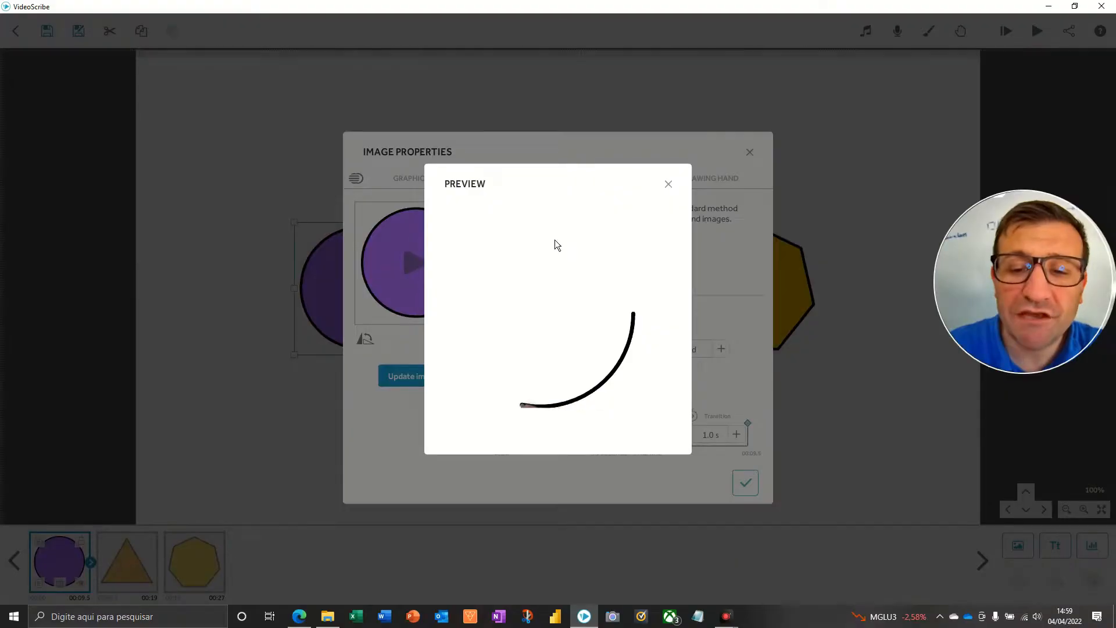
click(668, 183)
key(F5)
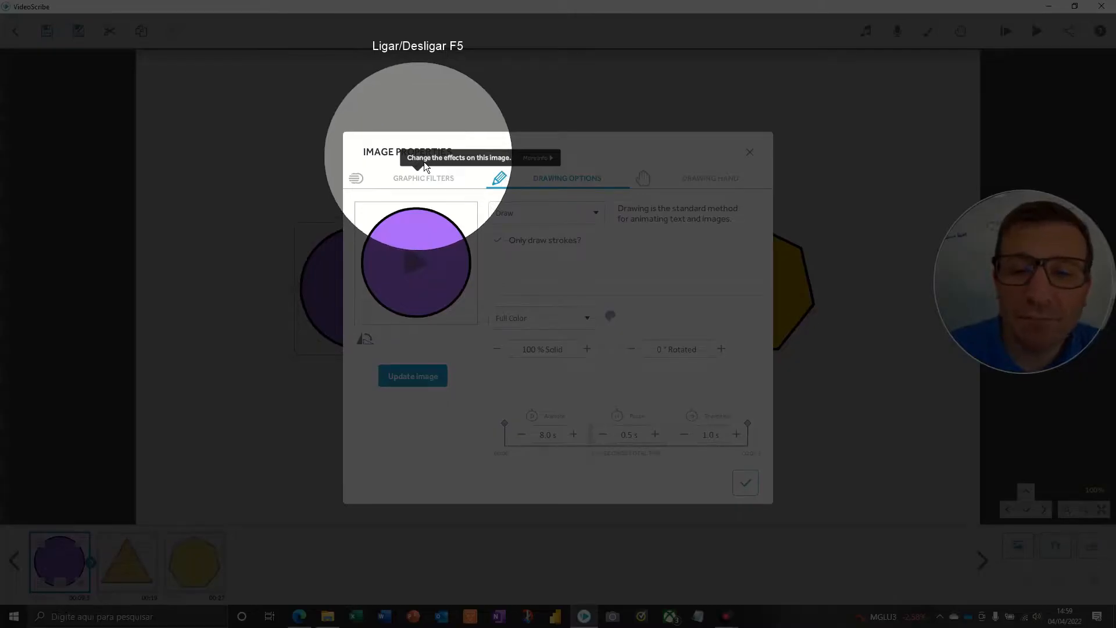
key(F5)
click(745, 481)
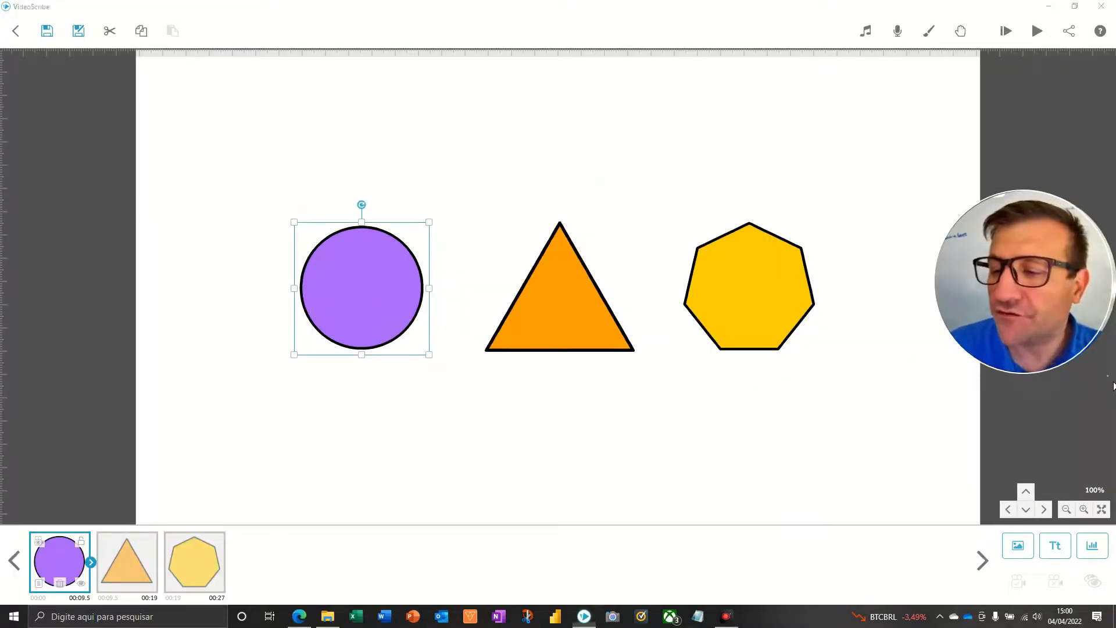
Examine the animate, pause and transition times in the purple circle's image properties.
mouse_move(180, 246)
mouse_down()
mouse_move(112, 411)
mouse_move(70, 558)
mouse_up()
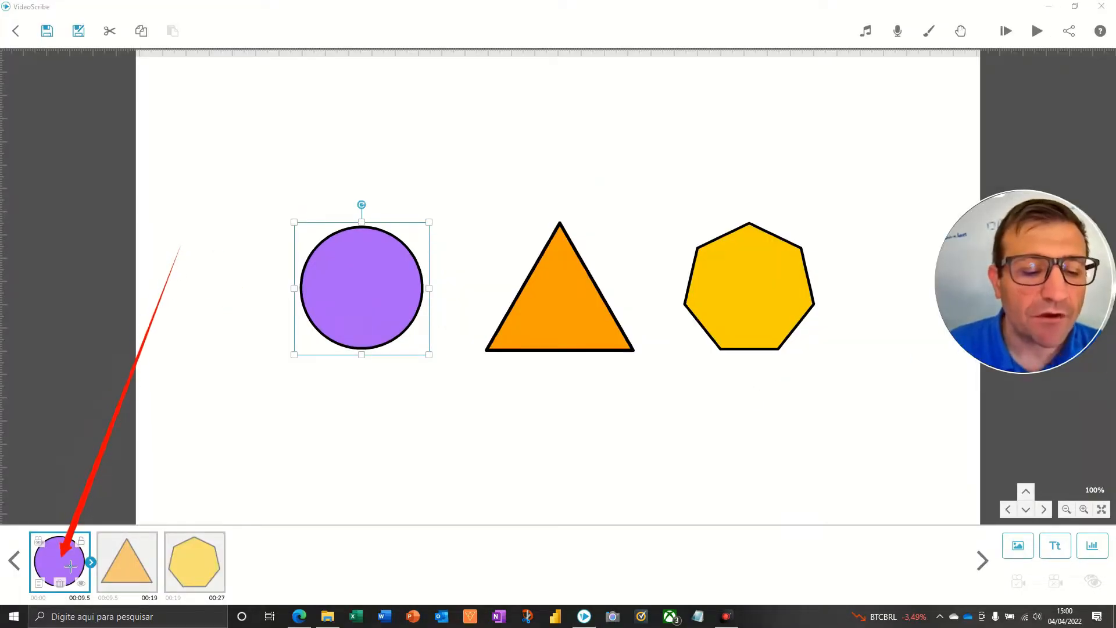
drag(22, 512, 45, 591)
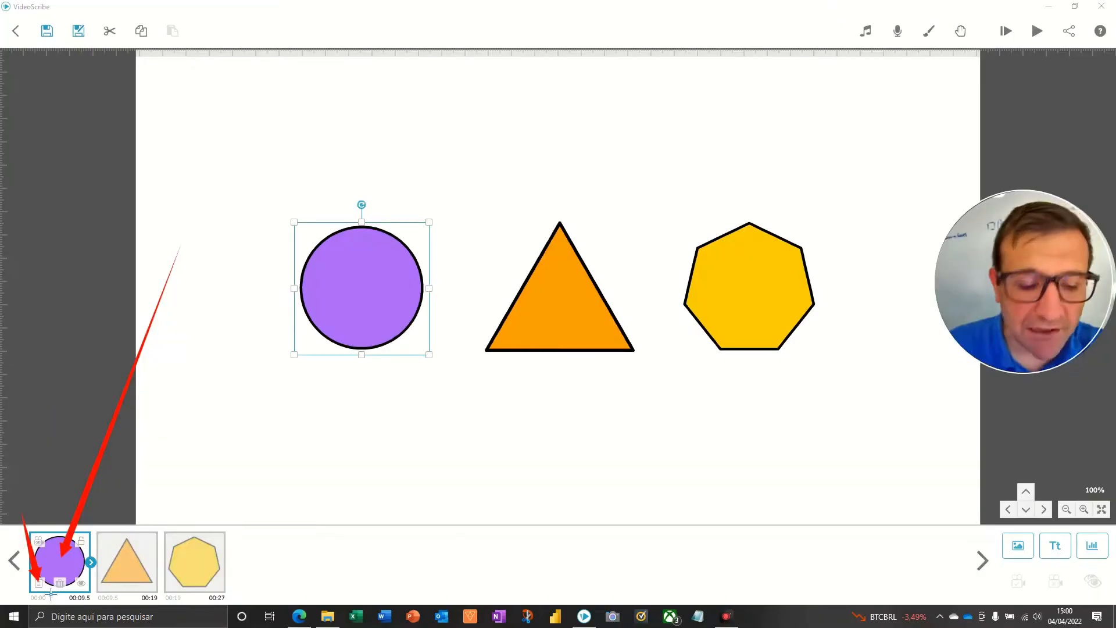
click(76, 535)
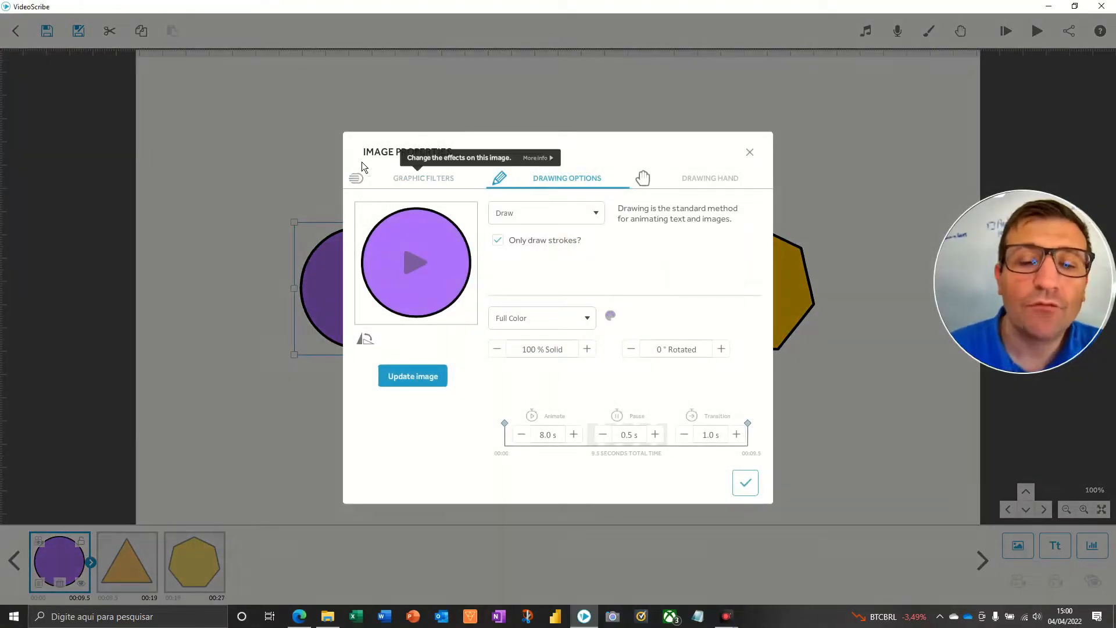
key(F5)
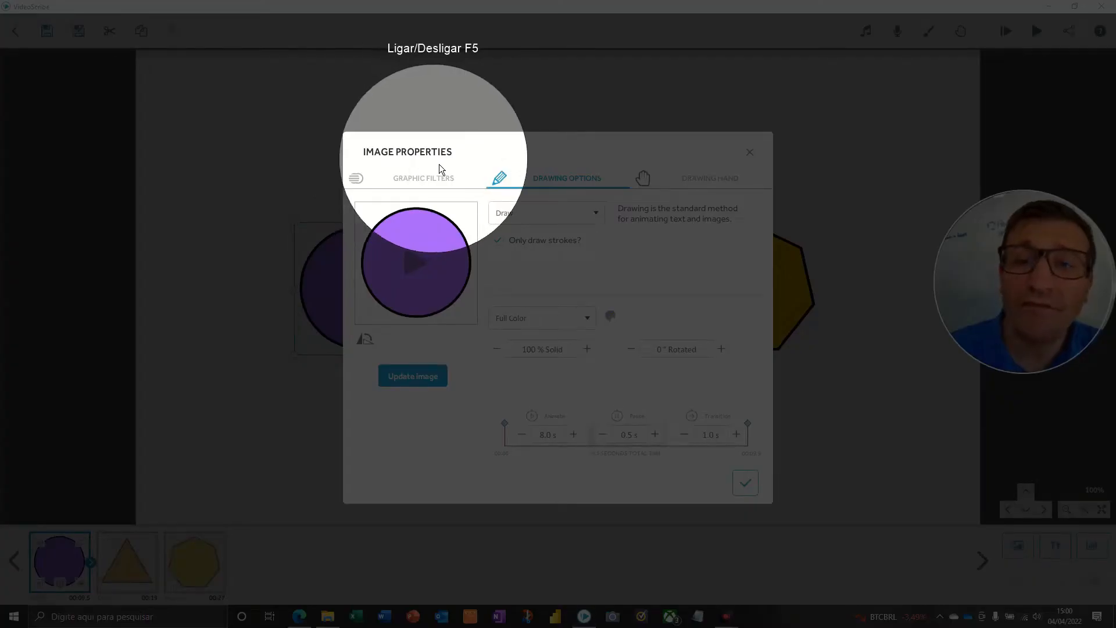
key(F5)
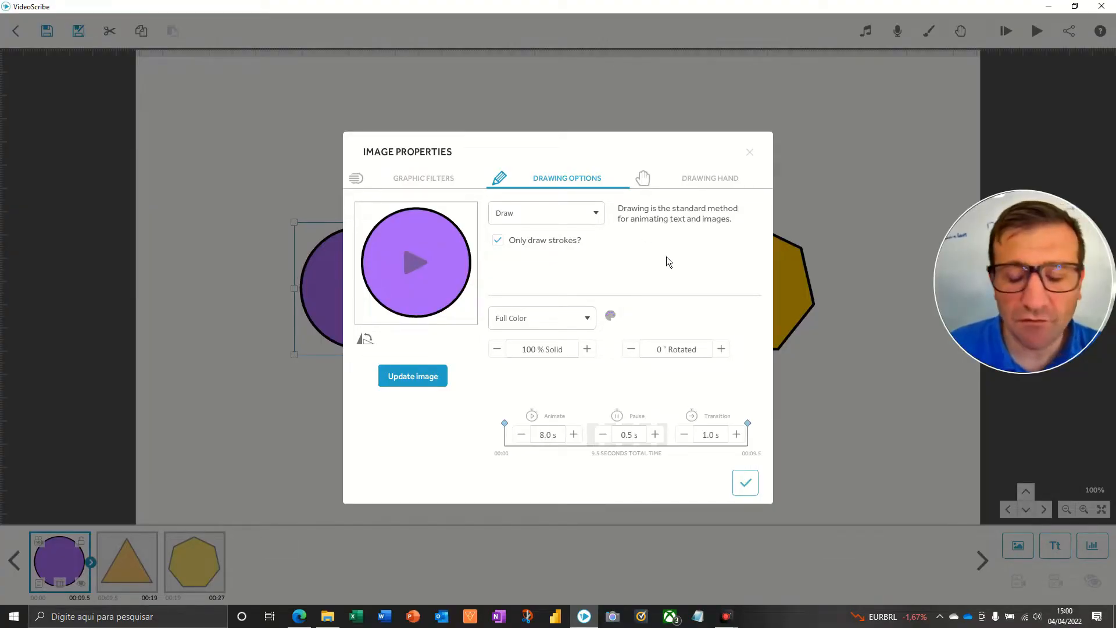
mouse_move(472, 394)
mouse_down()
mouse_move(616, 481)
mouse_move(771, 491)
mouse_up()
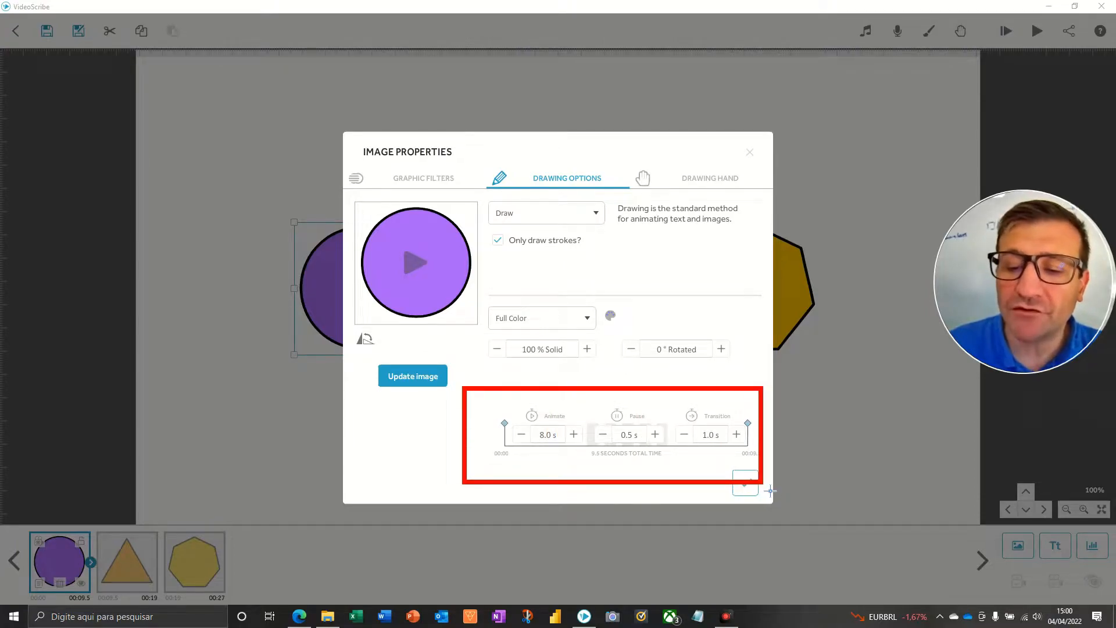
drag(496, 397, 588, 442)
drag(596, 399, 678, 447)
mouse_move(683, 399)
mouse_down()
mouse_move(710, 425)
mouse_move(797, 451)
mouse_move(779, 447)
mouse_up()
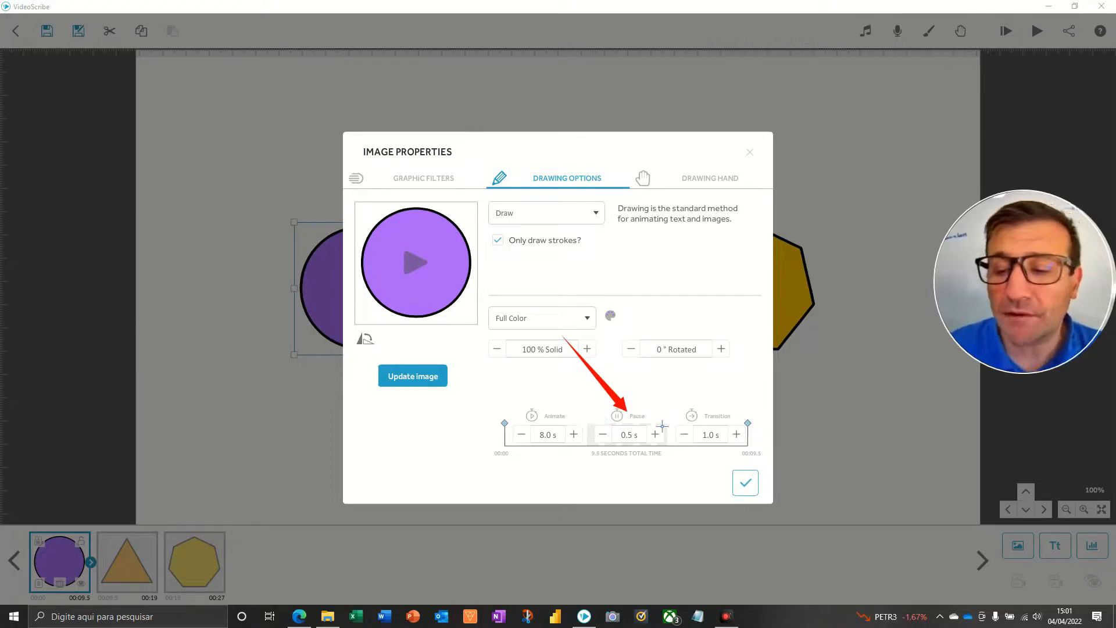
key(Escape)
key(ctrl+alt+d)
mouse_move(664, 330)
mouse_down()
mouse_move(729, 415)
mouse_move(720, 414)
mouse_up()
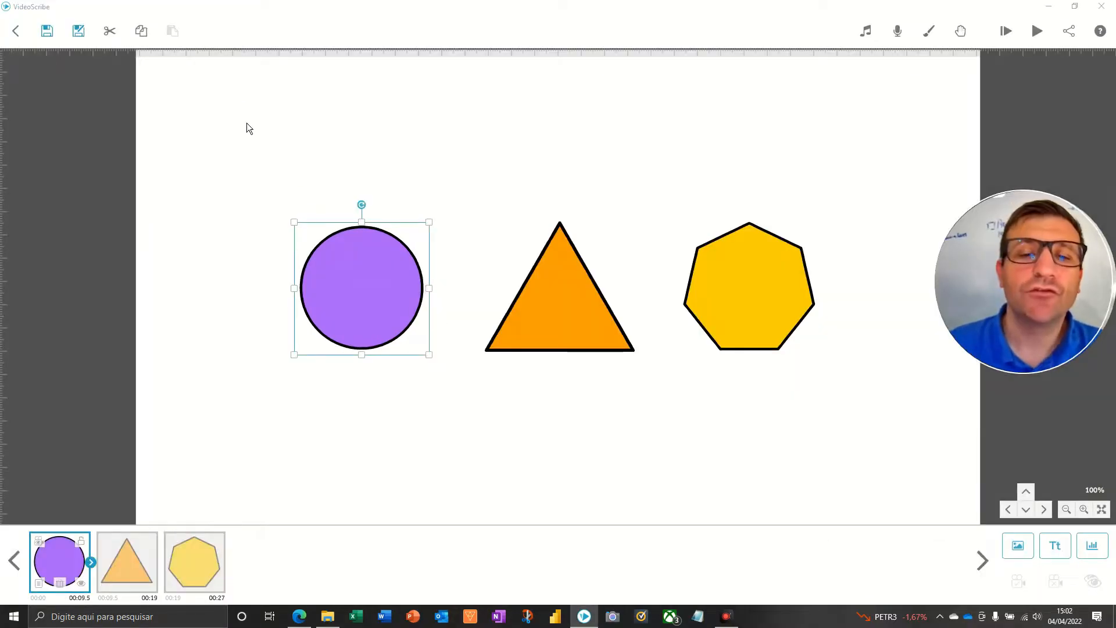
drag(231, 100, 322, 195)
drag(426, 125, 551, 216)
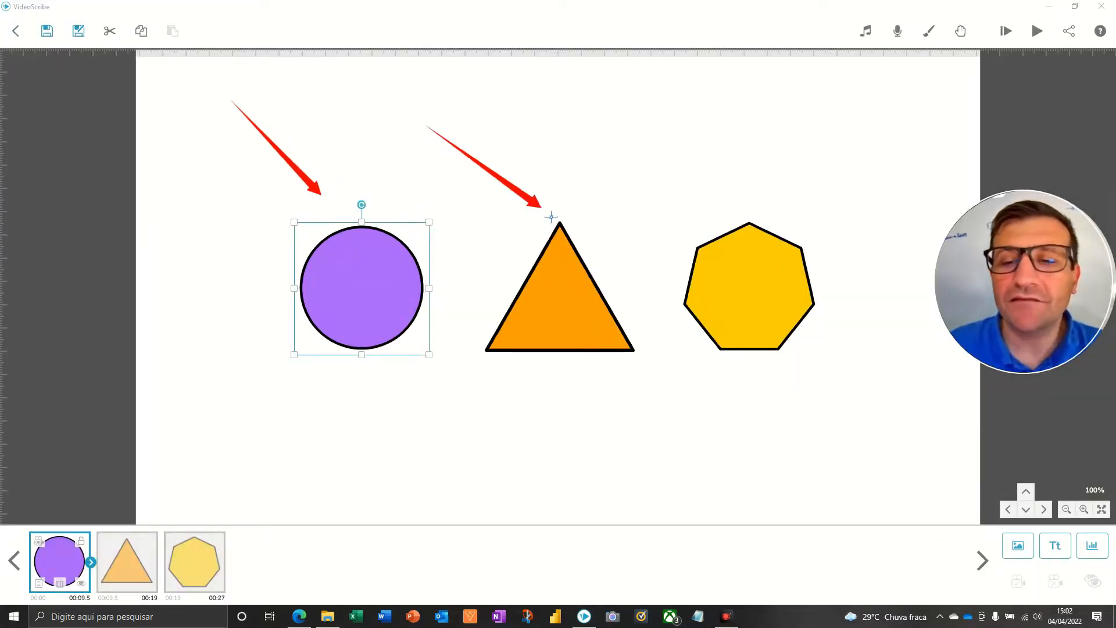
drag(686, 143, 723, 200)
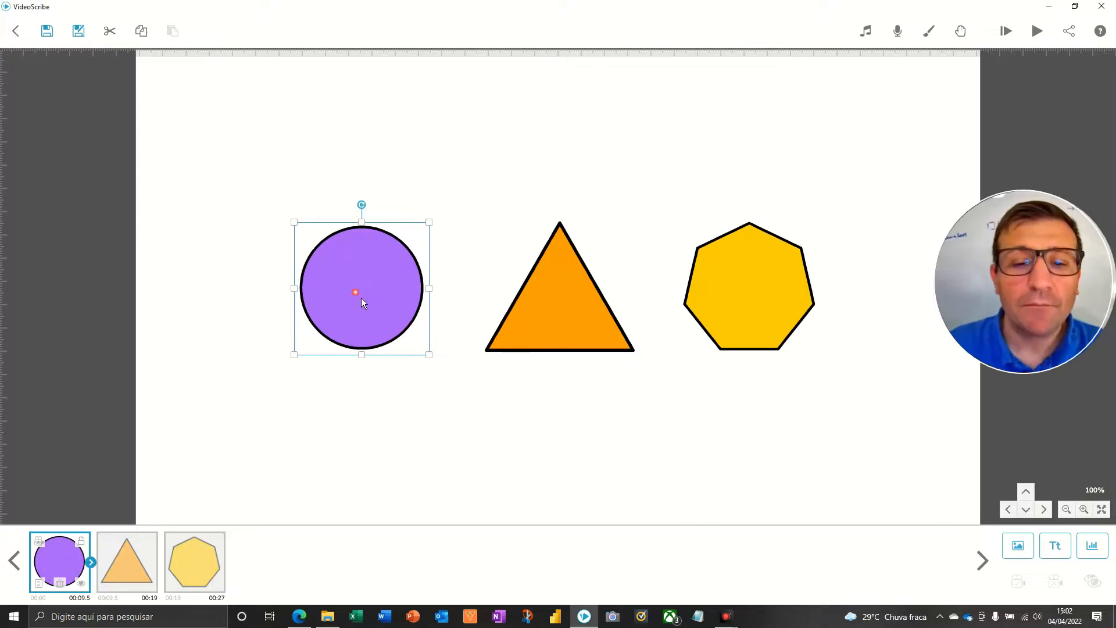
Set the purple circle's animate time to 3.0 s and its pause and transition times to 0.0 s.
double_click(361, 297)
drag(469, 364, 537, 421)
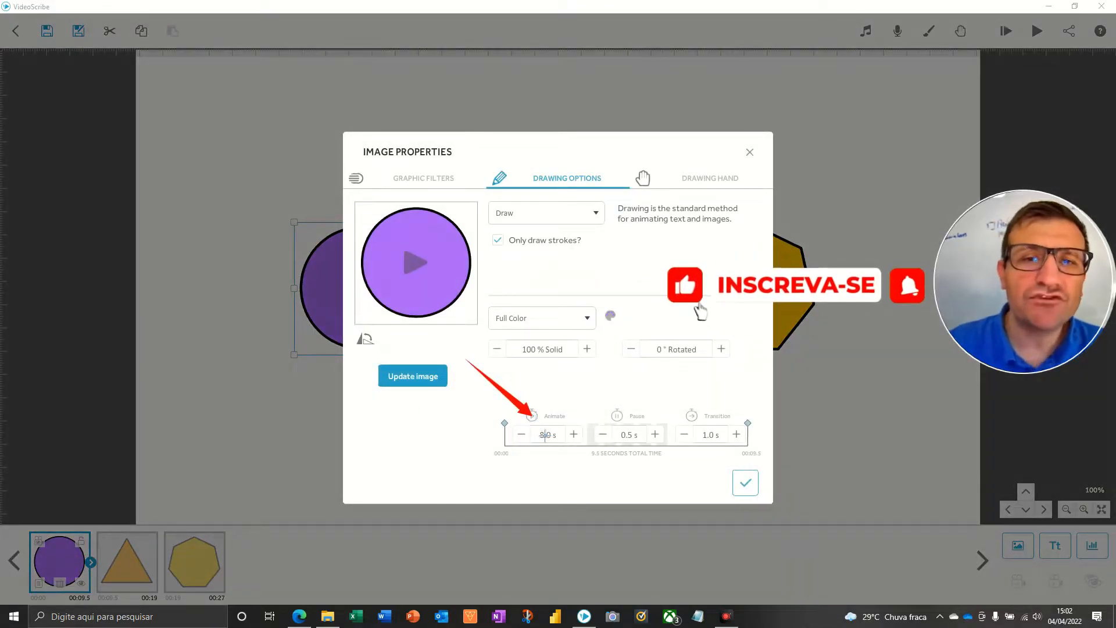
click(523, 435)
click(522, 435)
click(523, 436)
click(522, 435)
click(522, 435)
click(523, 435)
click(522, 436)
click(523, 435)
click(522, 436)
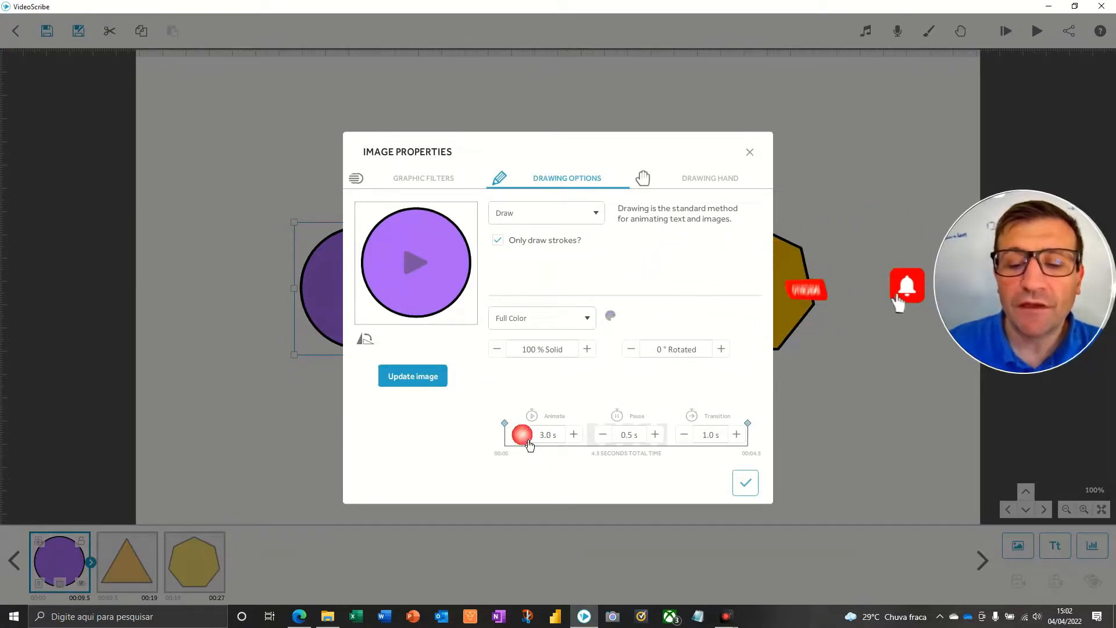
click(604, 437)
click(685, 437)
click(686, 437)
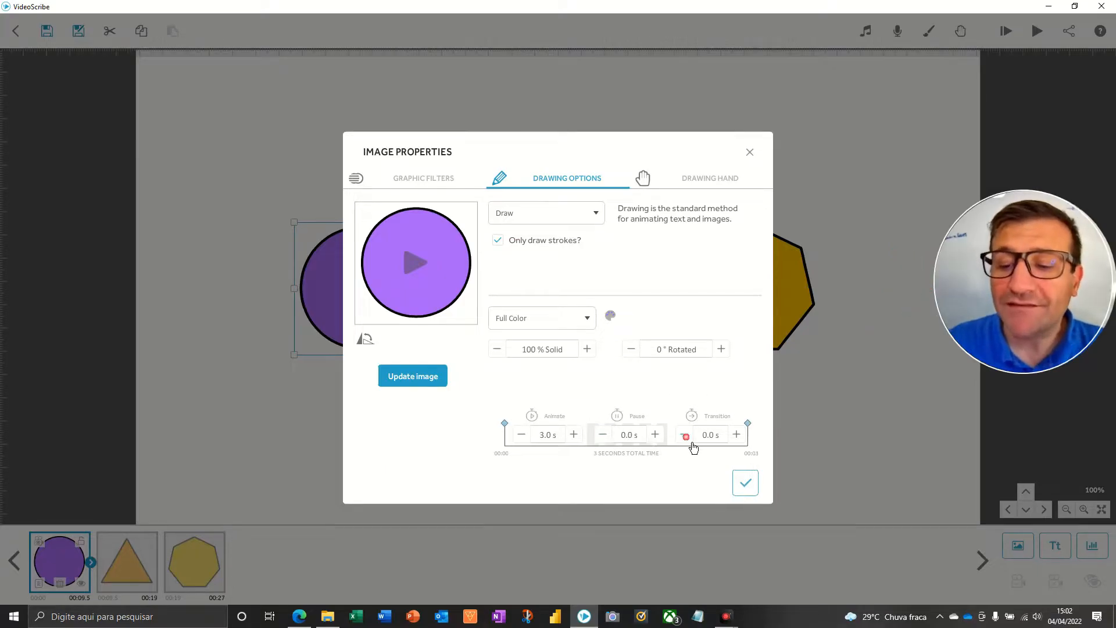
click(745, 483)
Set the orange triangle's animate time to 3.0 s and its pause and transition times to 0.0 s.
click(560, 276)
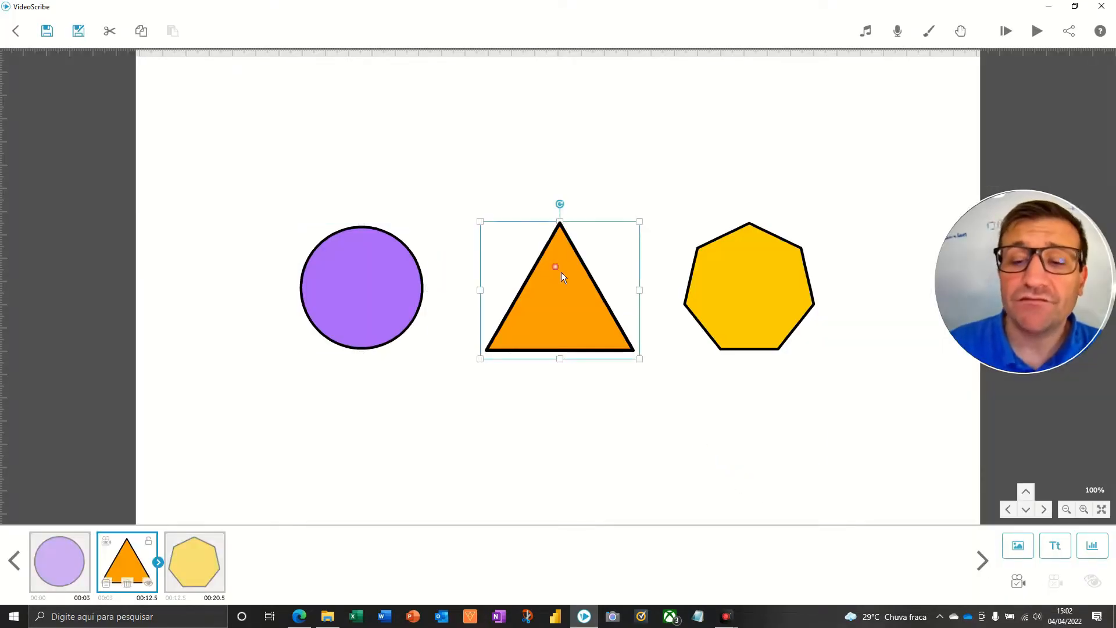
double_click(529, 325)
click(519, 434)
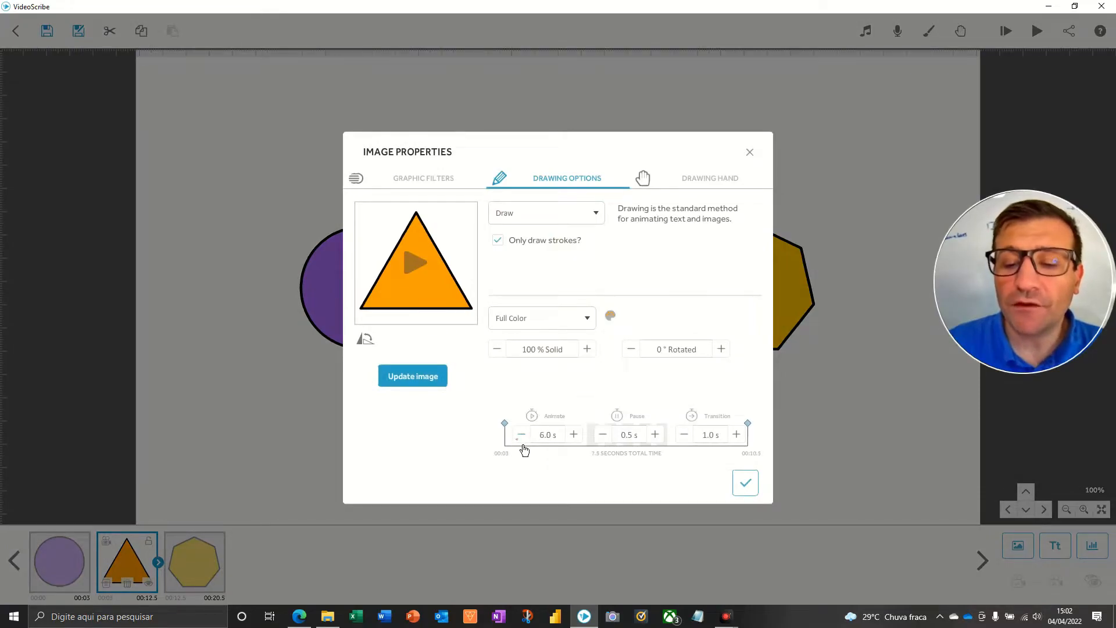
click(520, 436)
click(521, 435)
click(522, 435)
click(522, 434)
click(522, 435)
click(603, 434)
click(684, 435)
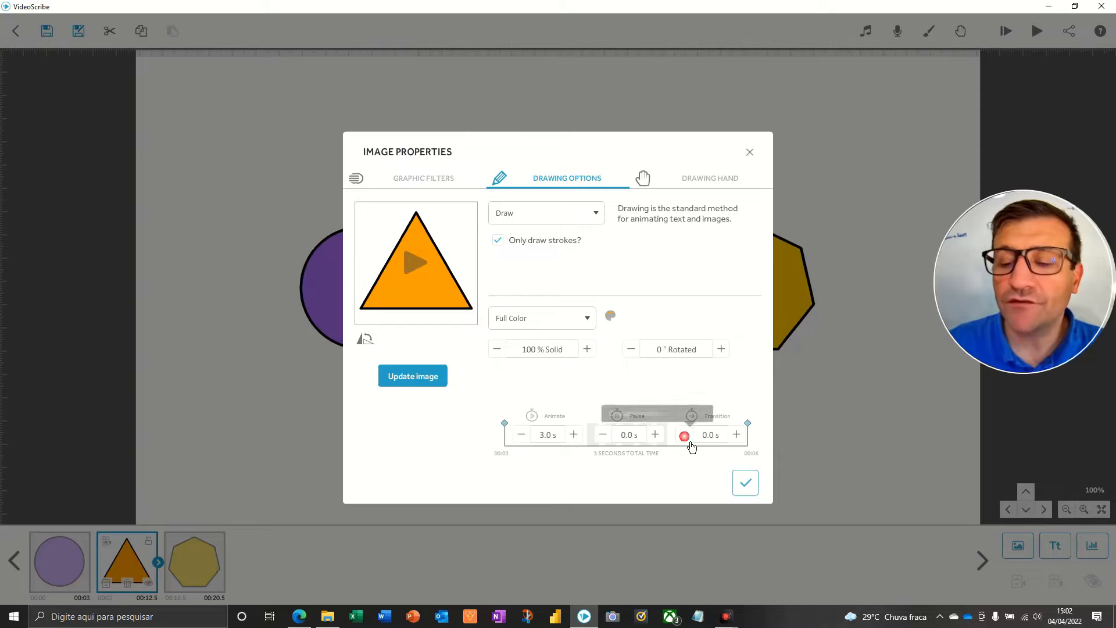
click(739, 485)
Set the yellow heptagon's animate time to 3.0 s and its pause and transition times to 0.0 s.
click(751, 285)
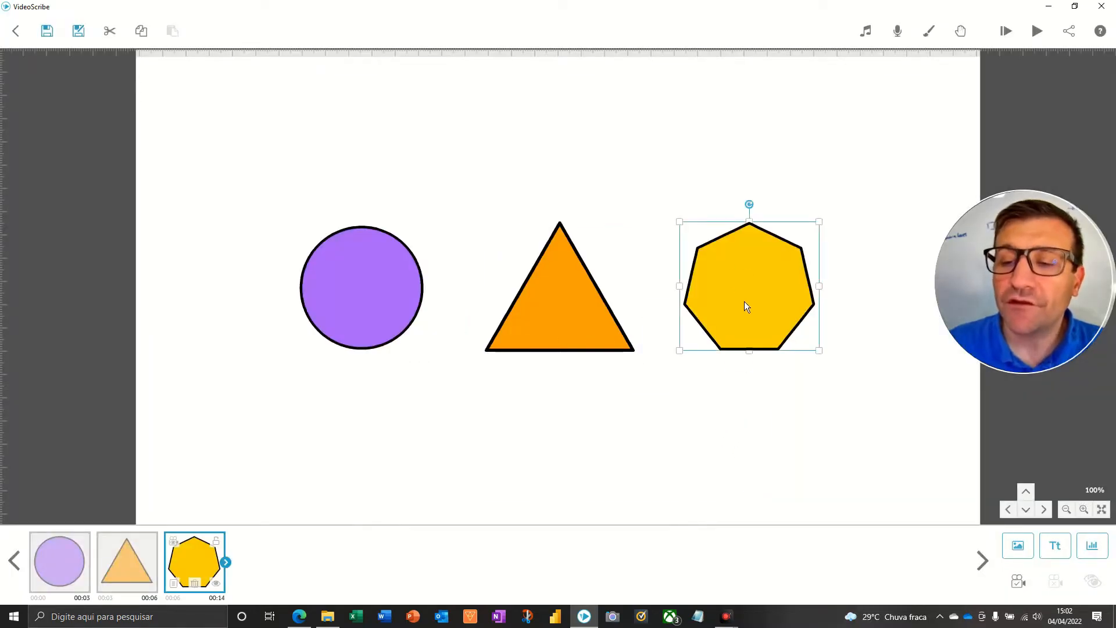
double_click(730, 321)
click(529, 442)
click(529, 442)
click(530, 442)
click(530, 443)
click(573, 435)
click(602, 435)
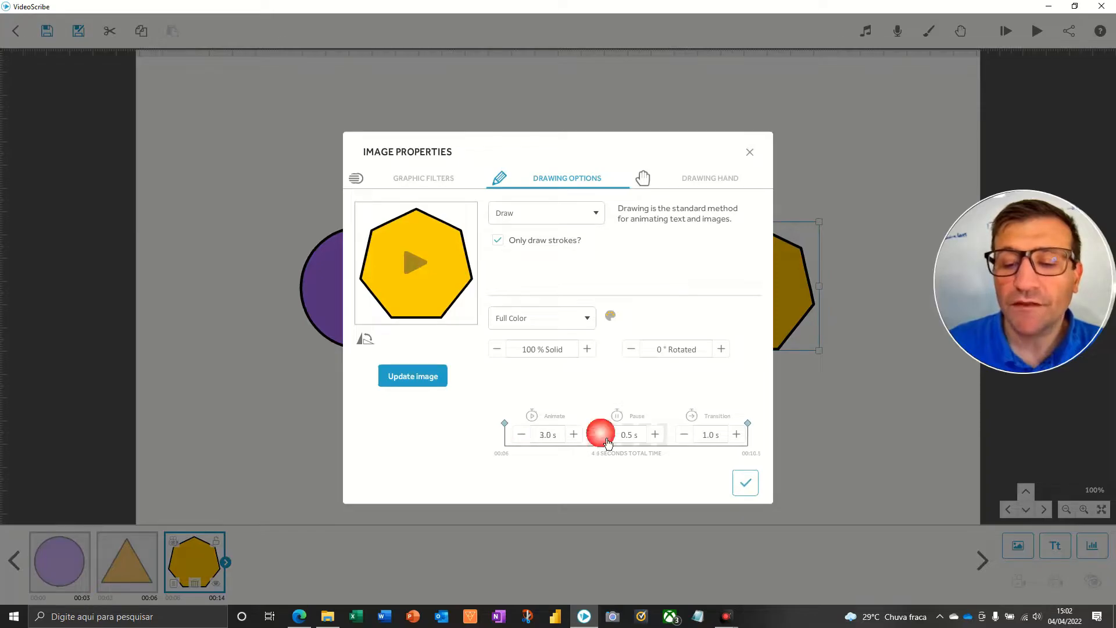
click(684, 435)
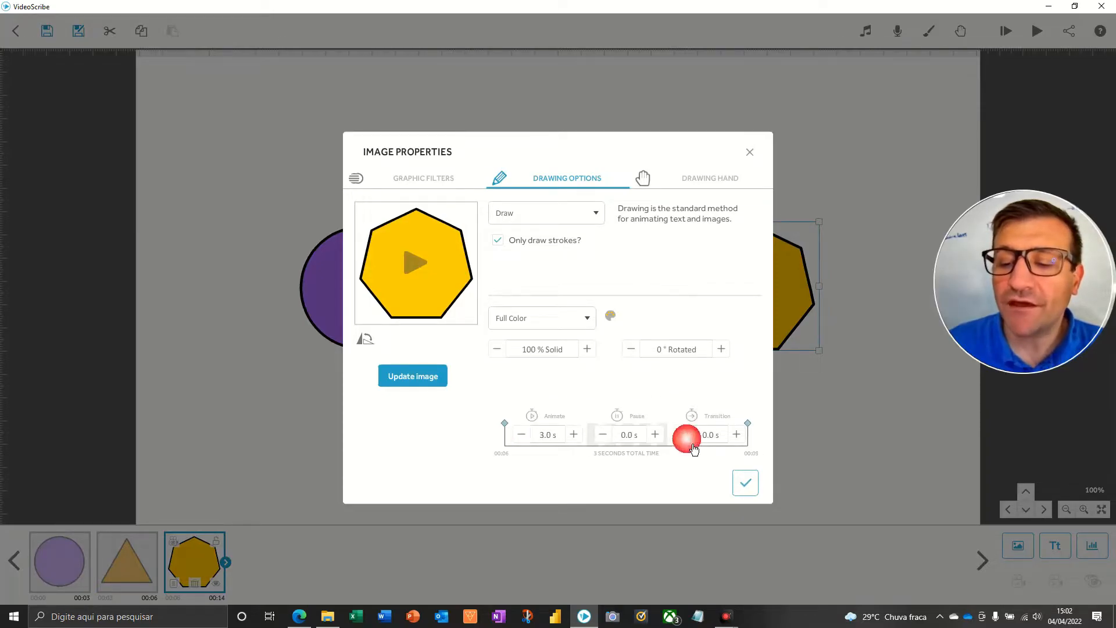
click(746, 483)
Preview the whole scribe from the start with the new timings, and return to editing.
click(645, 200)
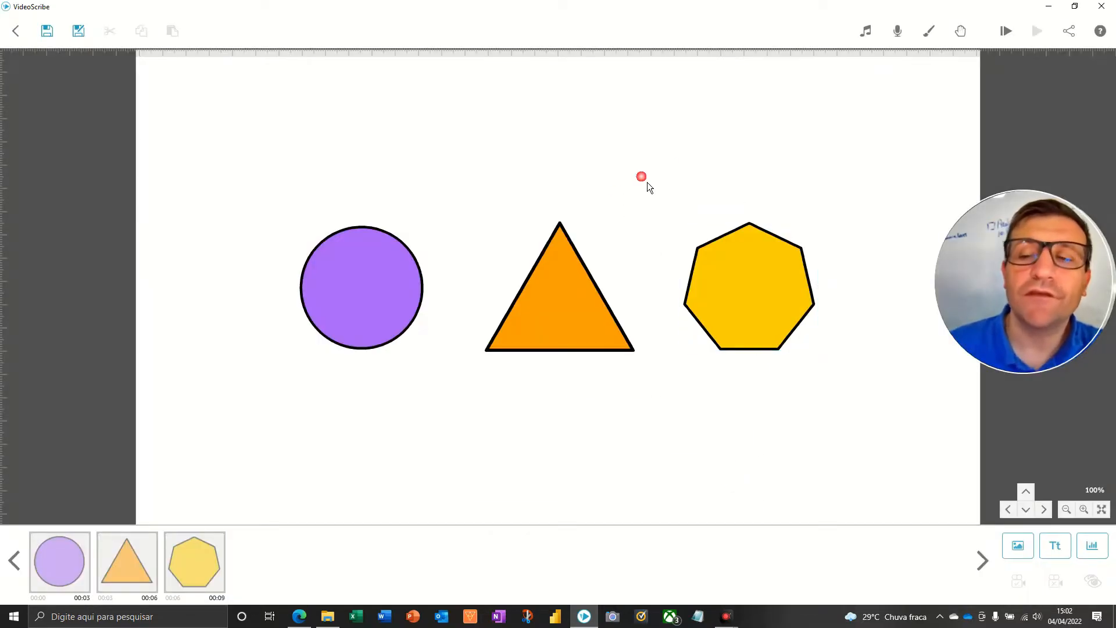
click(1007, 32)
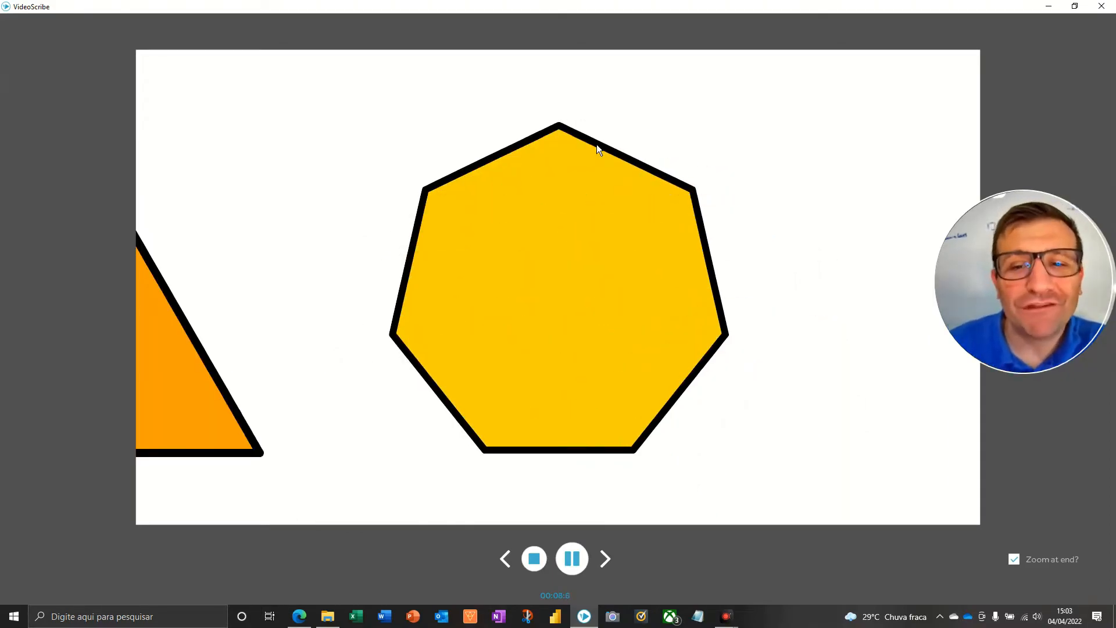
click(535, 559)
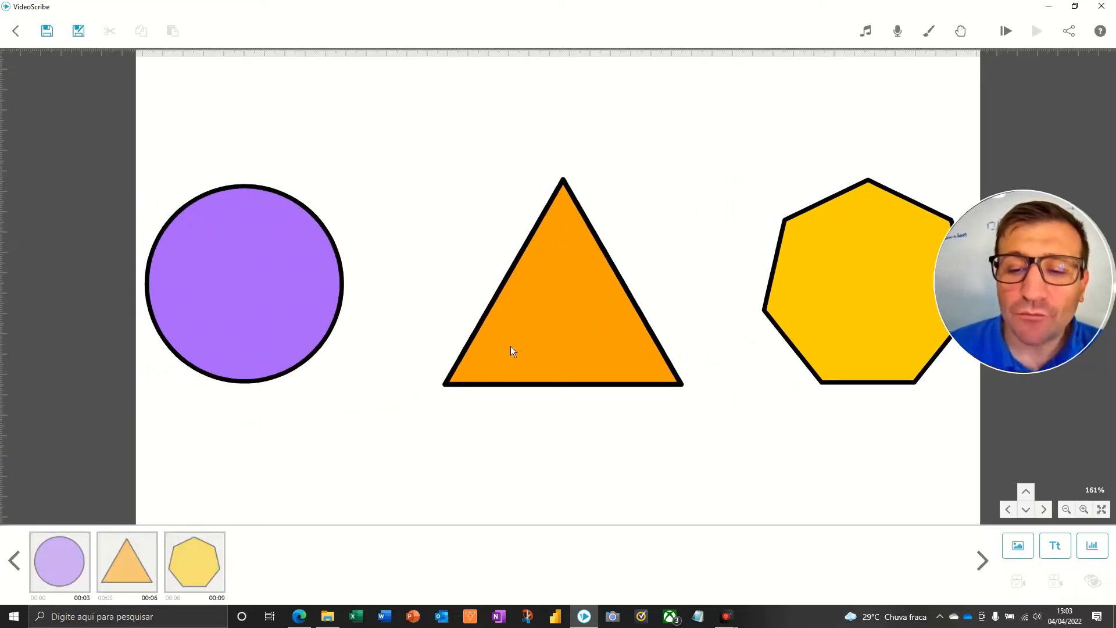
Set the purple circle's animate time to 2.0 s and its pause and transition times to 1.0 s each.
double_click(358, 290)
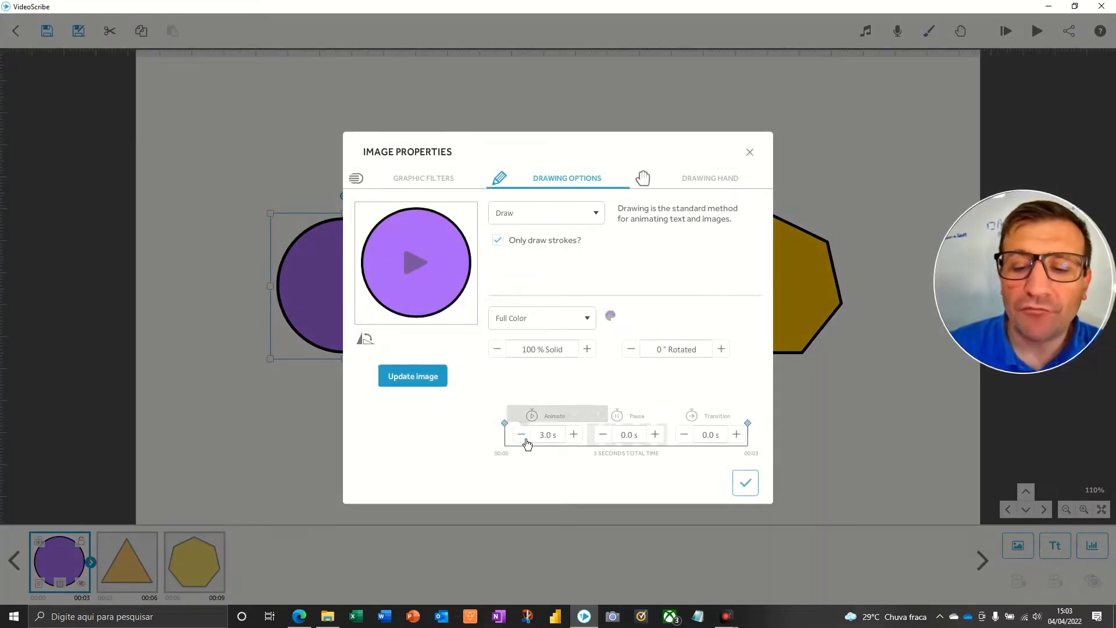
click(521, 434)
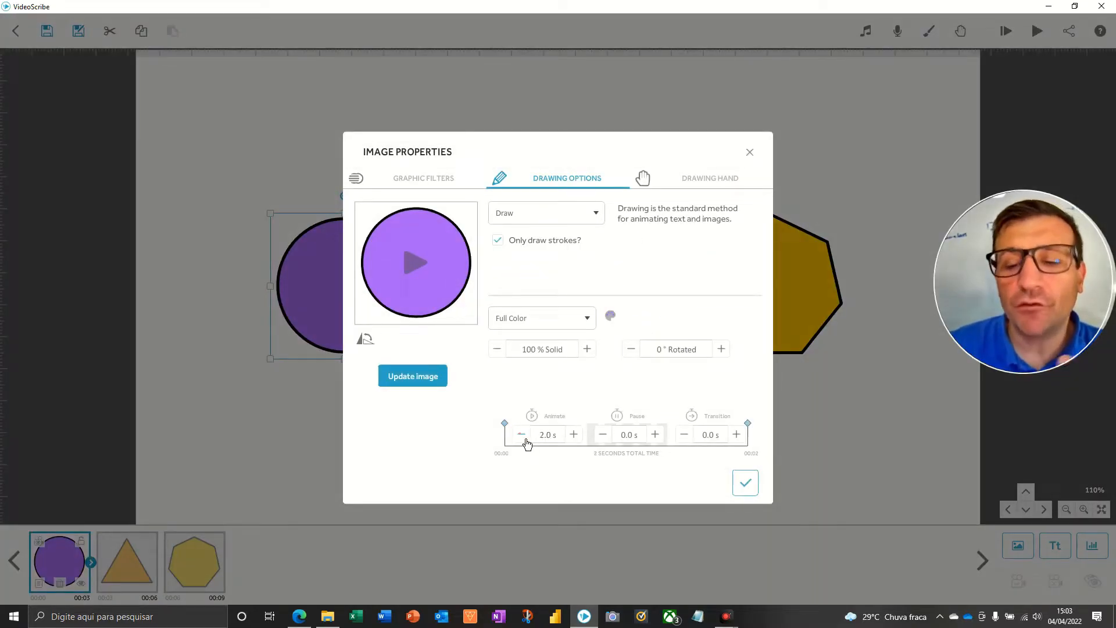
click(657, 437)
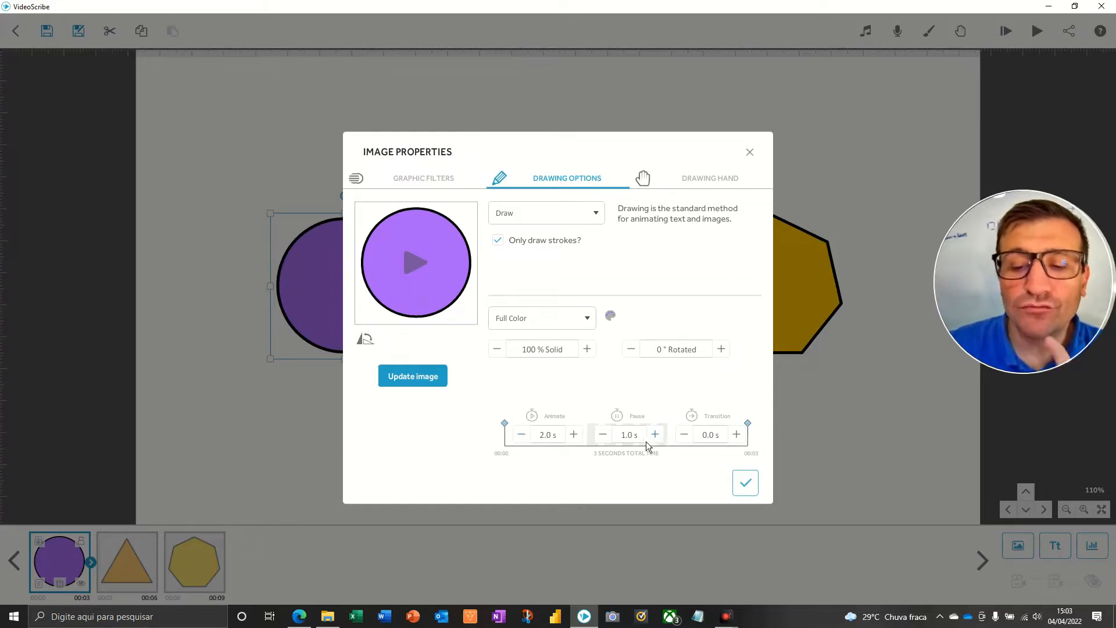
click(737, 435)
click(737, 434)
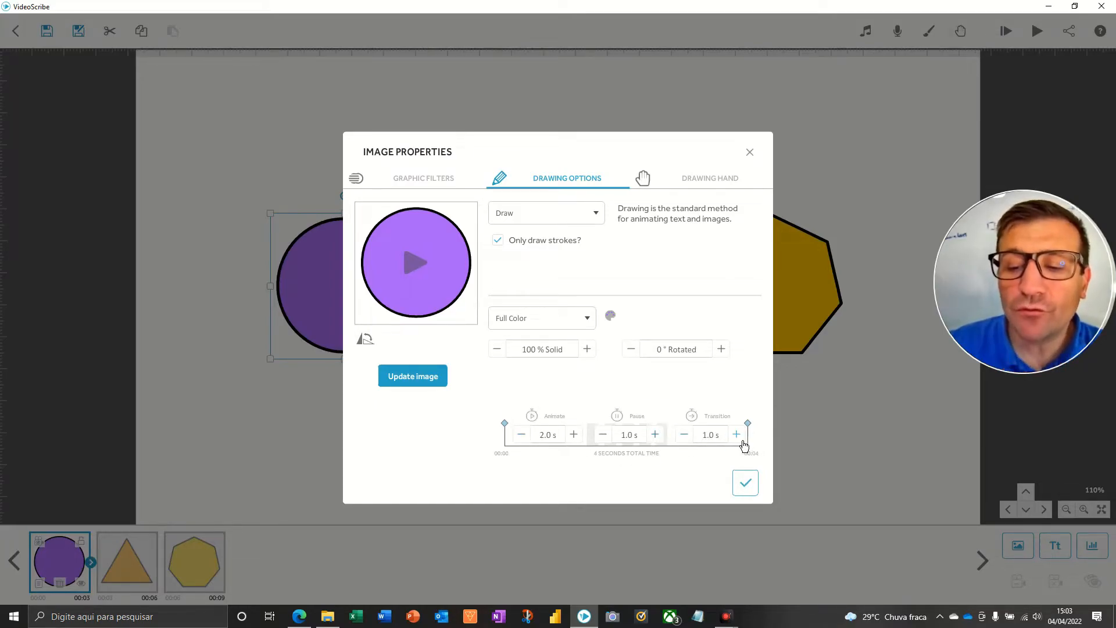
click(746, 482)
Set the orange triangle's animate time to 2.0 s and its pause and transition times to 1.0 s each.
click(552, 299)
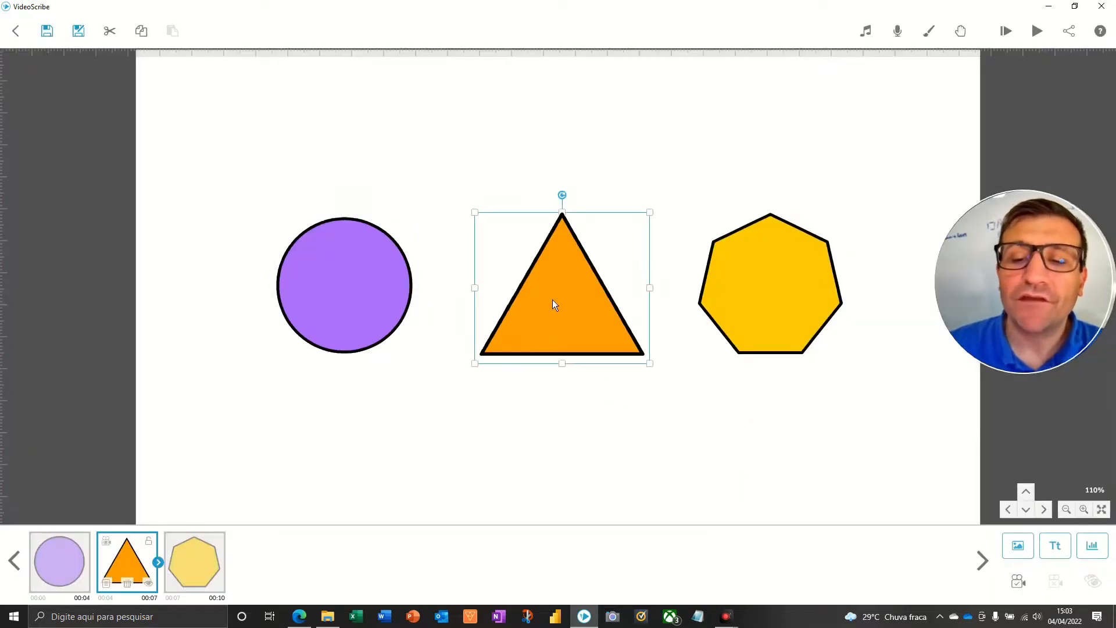
double_click(552, 298)
click(523, 437)
click(522, 437)
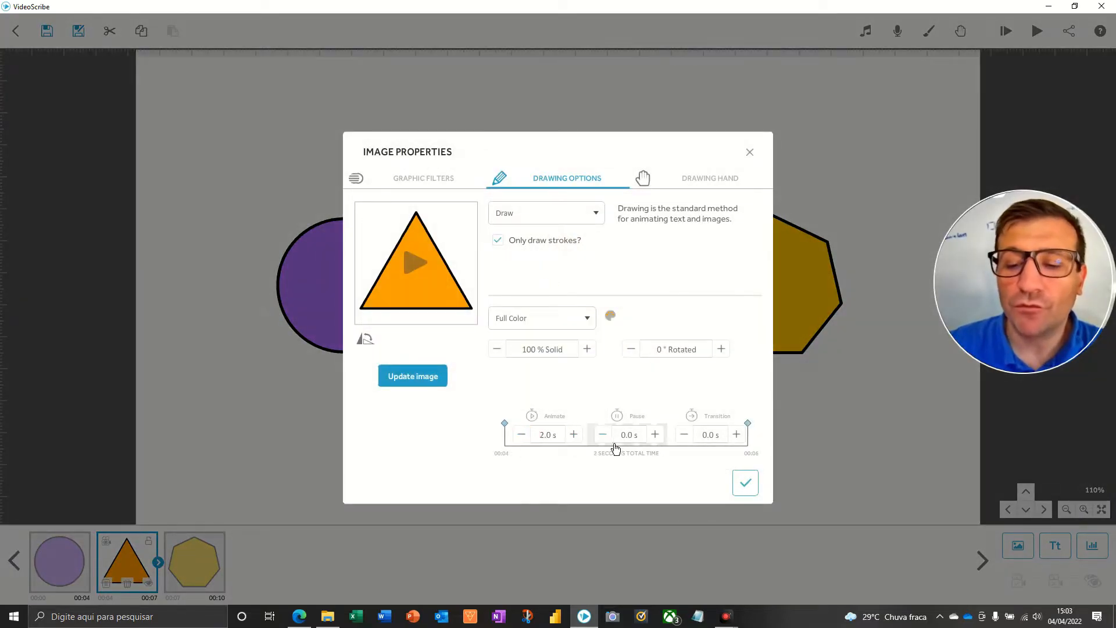
click(656, 436)
click(656, 436)
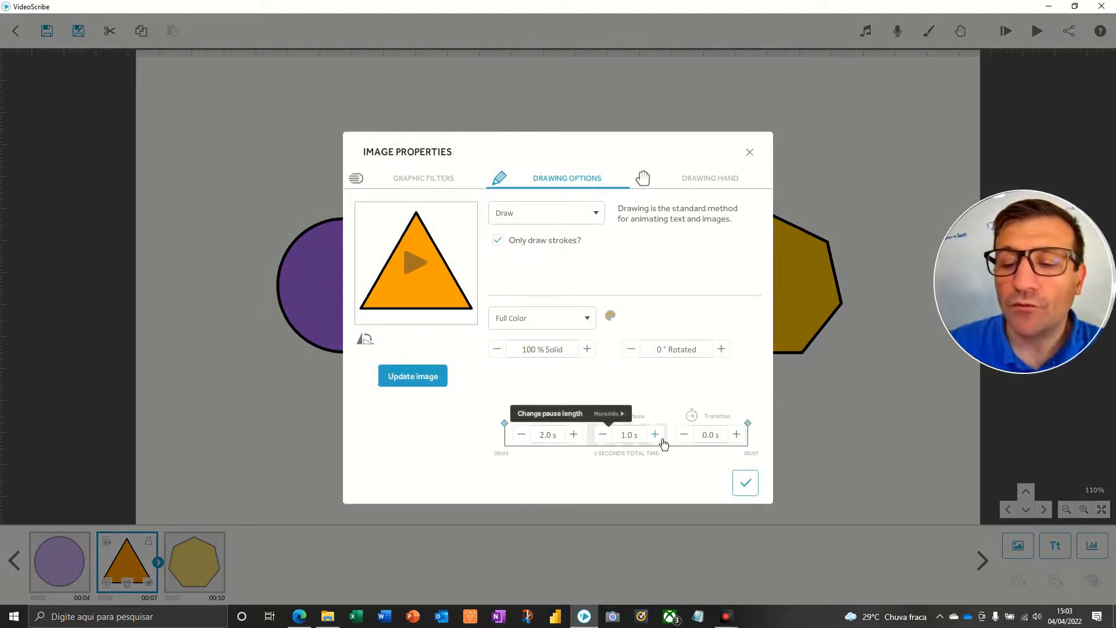
click(736, 436)
click(736, 436)
click(745, 482)
Set the yellow heptagon's animate time to 2.0 s and its pause and transition times to 1.0 s each.
click(764, 297)
double_click(743, 347)
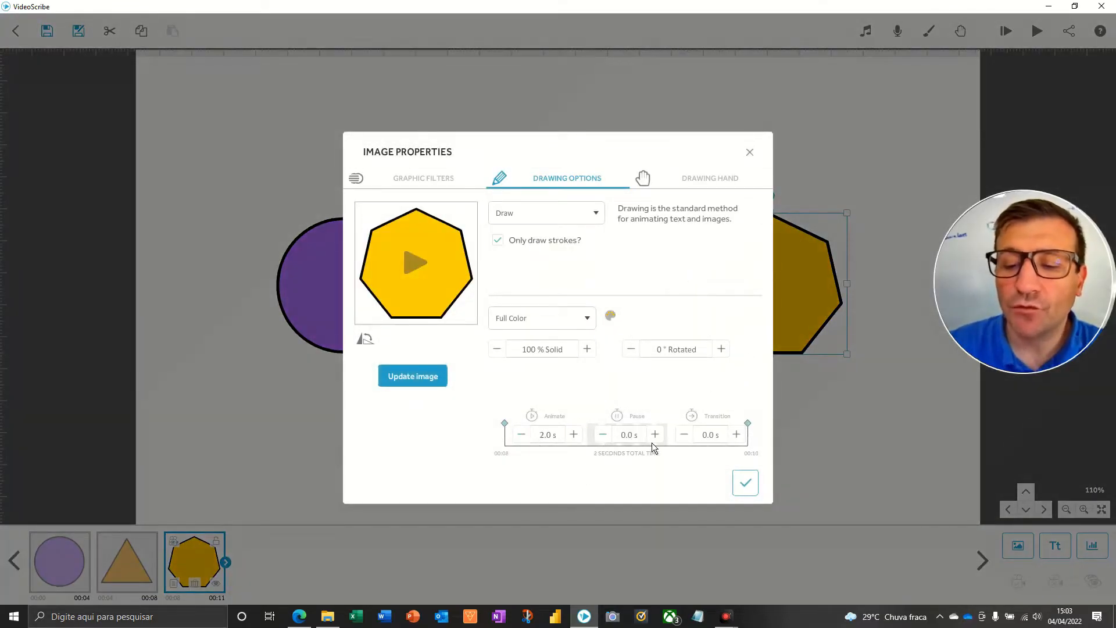
click(736, 434)
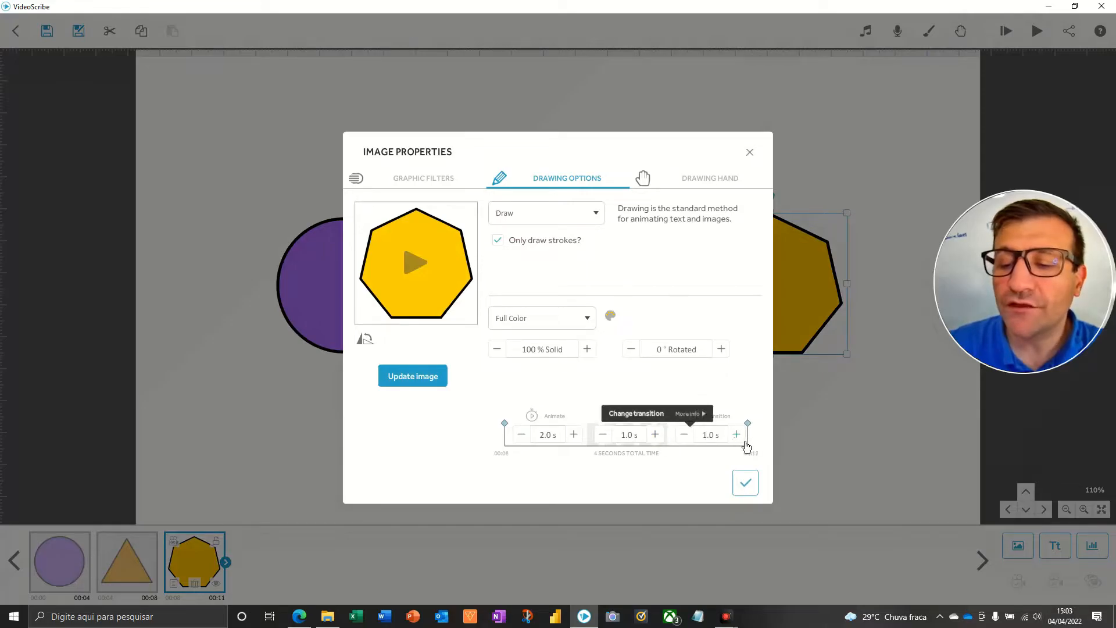
click(743, 491)
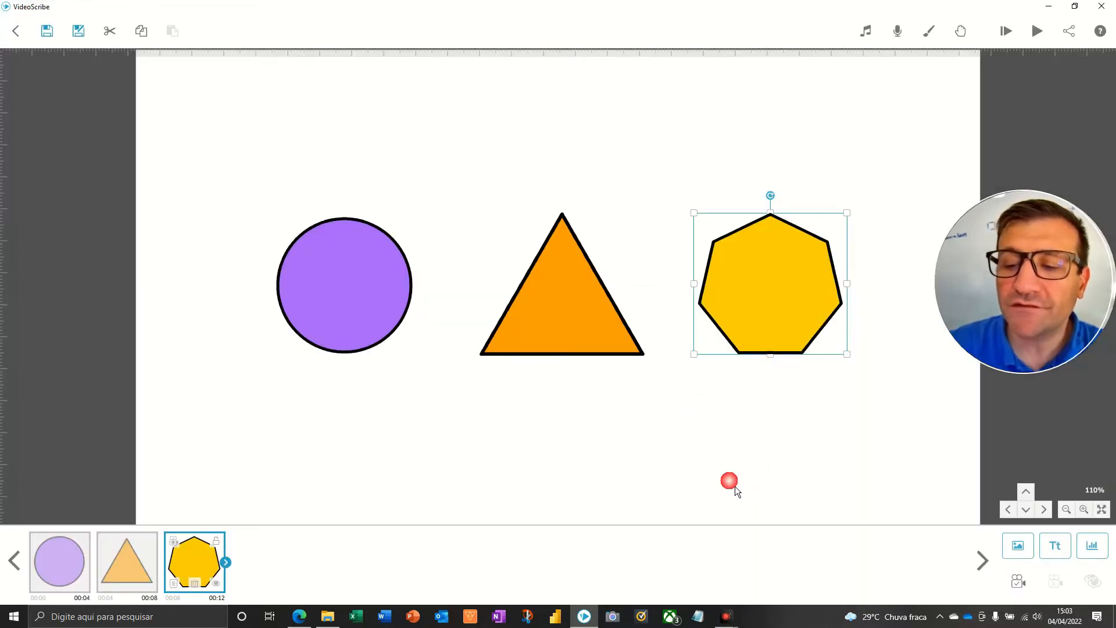
Preview the whole scribe from the start with the new times for all three shapes, and return to editing.
click(558, 428)
click(1004, 44)
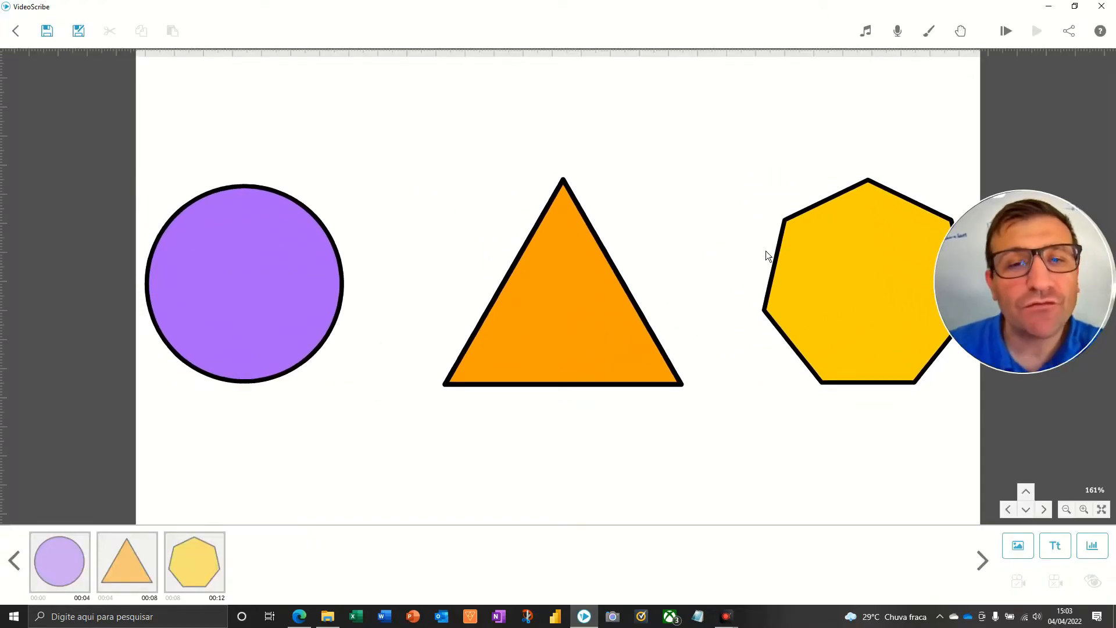
scroll(591, 209, down, 4)
key(ctrl+alt+d)
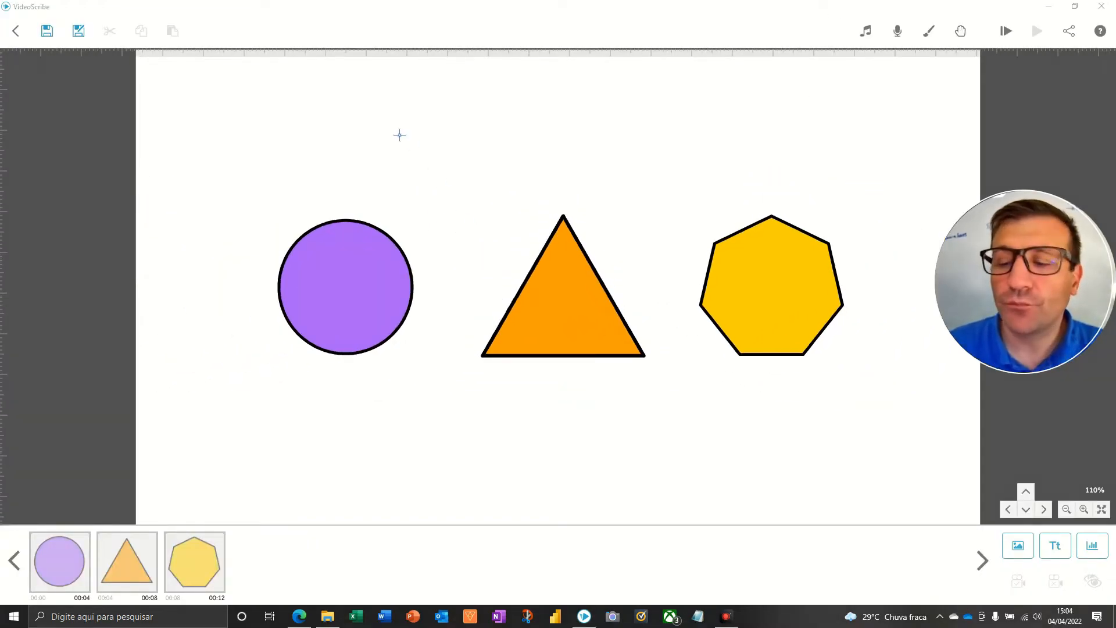
drag(406, 106, 370, 228)
drag(505, 158, 554, 215)
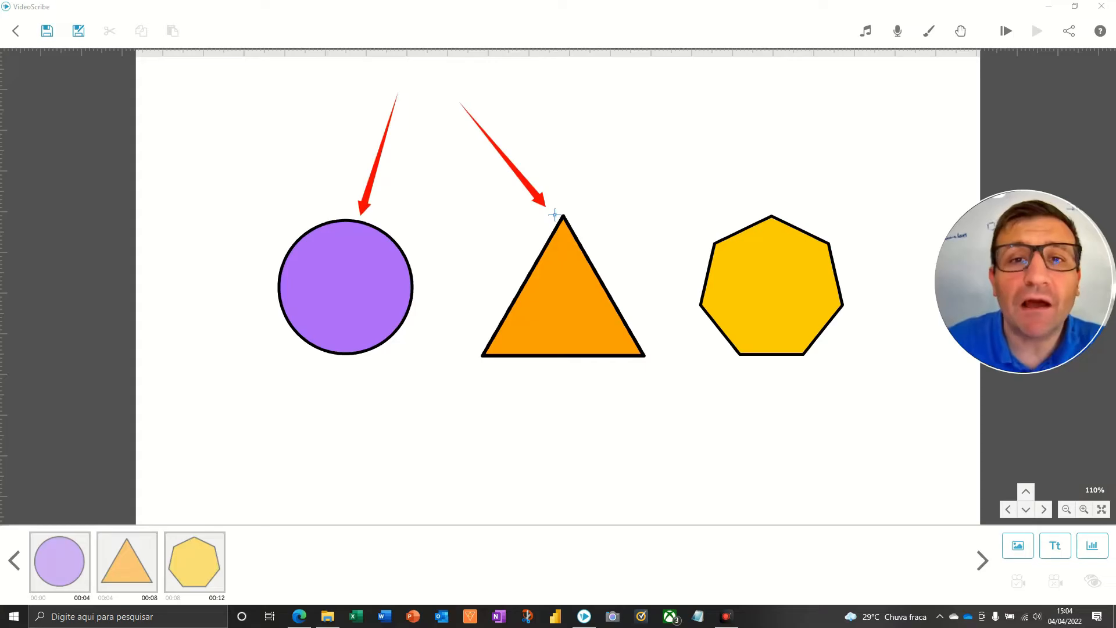
key(Escape)
Set the purple circle's pause time to 5.0 s.
click(353, 261)
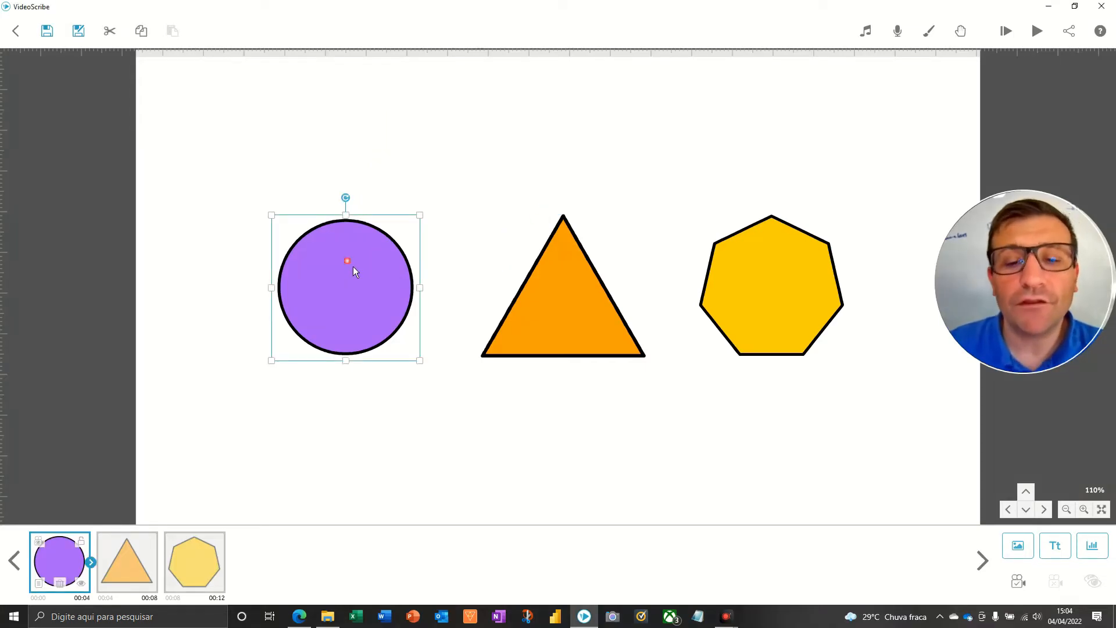
double_click(354, 266)
drag(573, 356, 557, 401)
drag(632, 401, 641, 420)
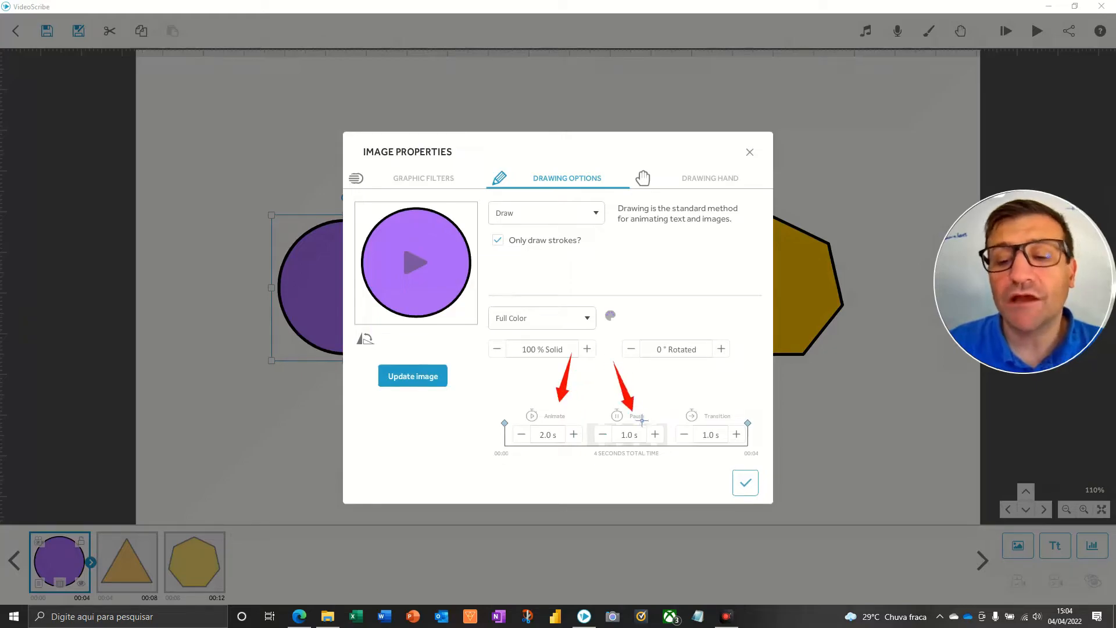
key(Escape)
click(660, 439)
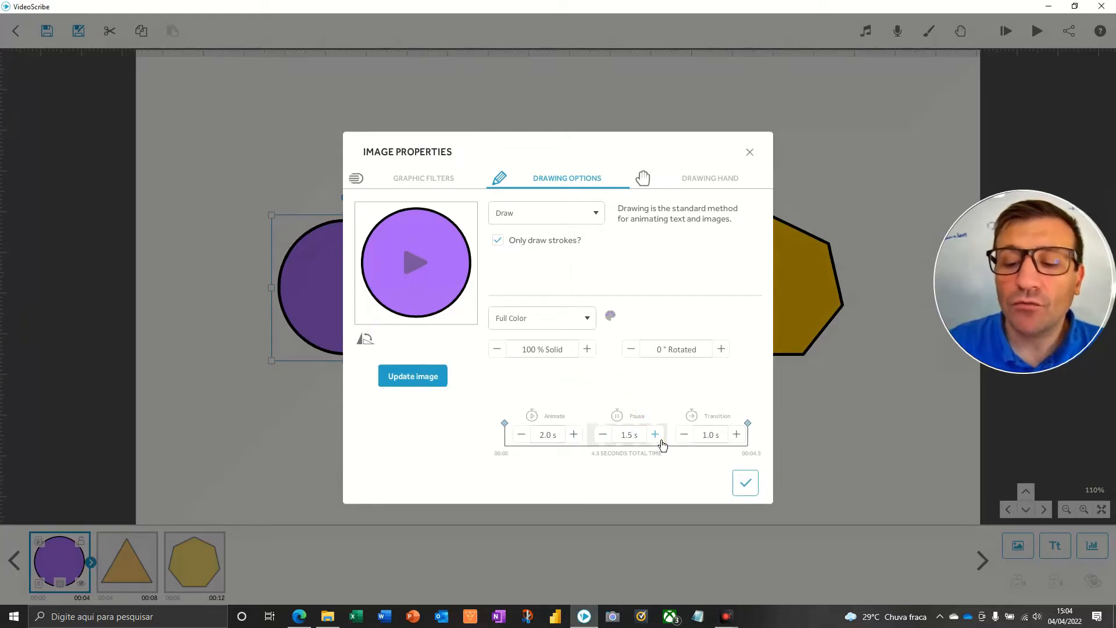
click(660, 440)
click(661, 440)
click(745, 484)
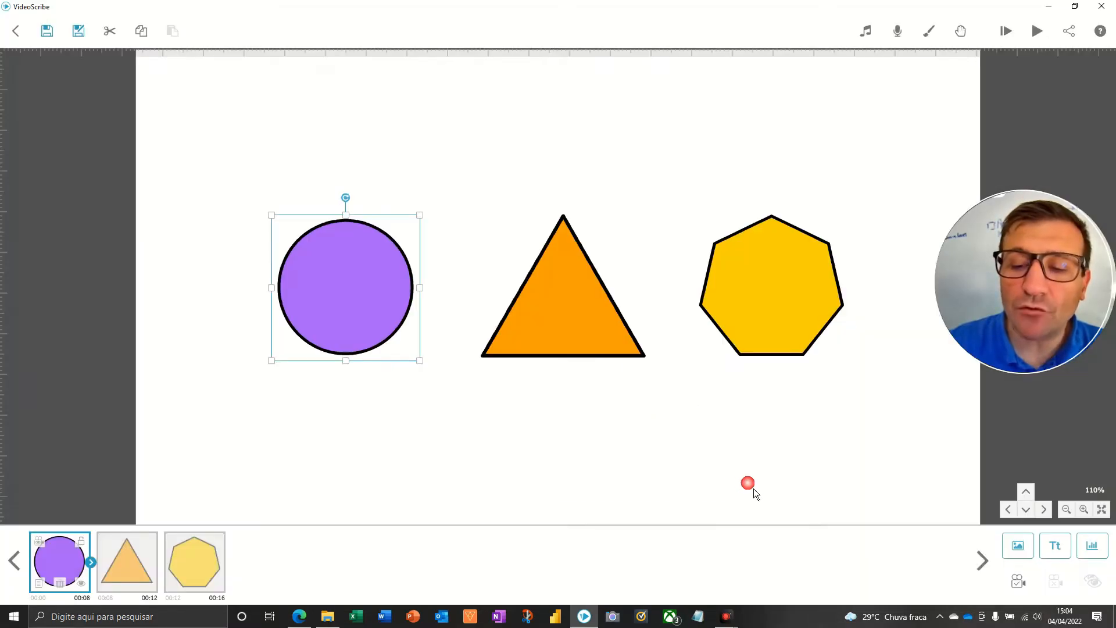
Preview the scribe from the start to check the pause between the circle and the triangle.
click(604, 459)
click(1007, 31)
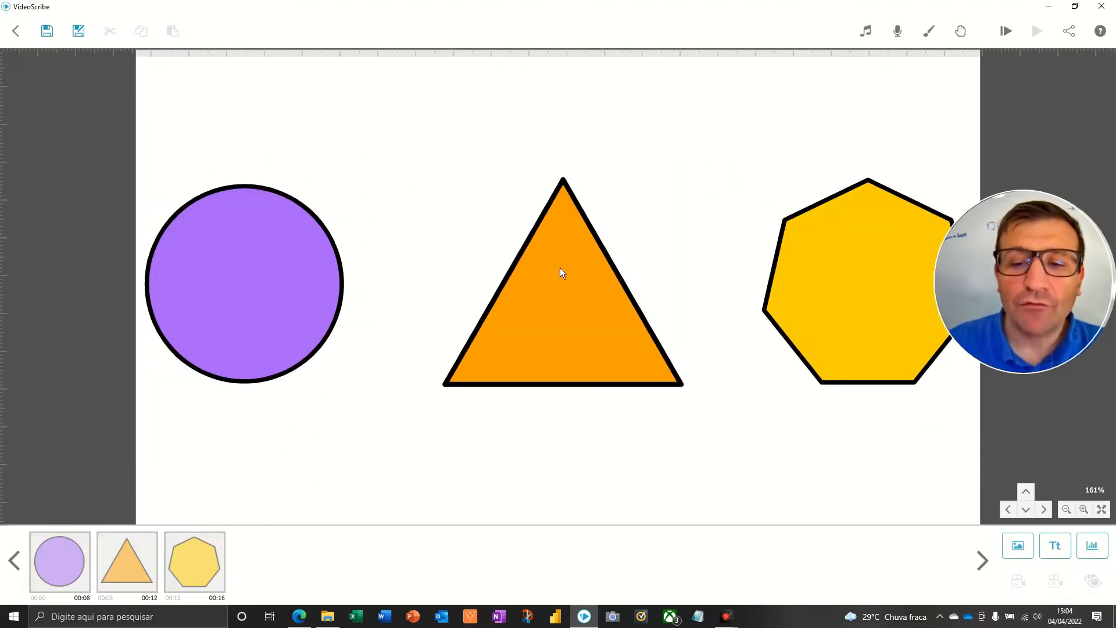
Set the orange triangle's pause time to 5.0 s.
click(563, 273)
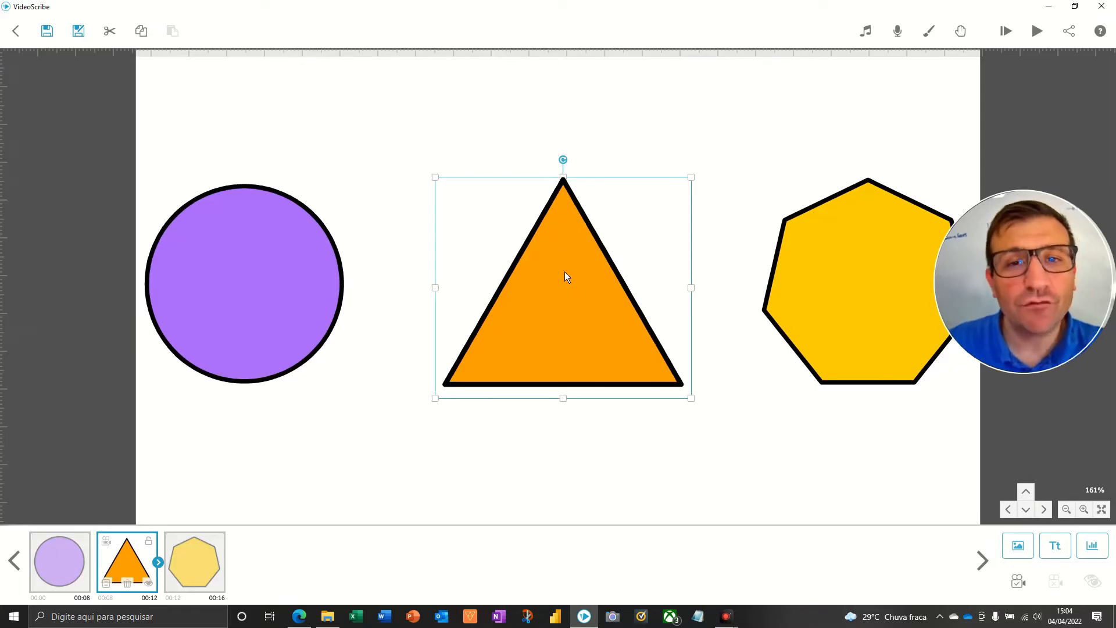
double_click(564, 272)
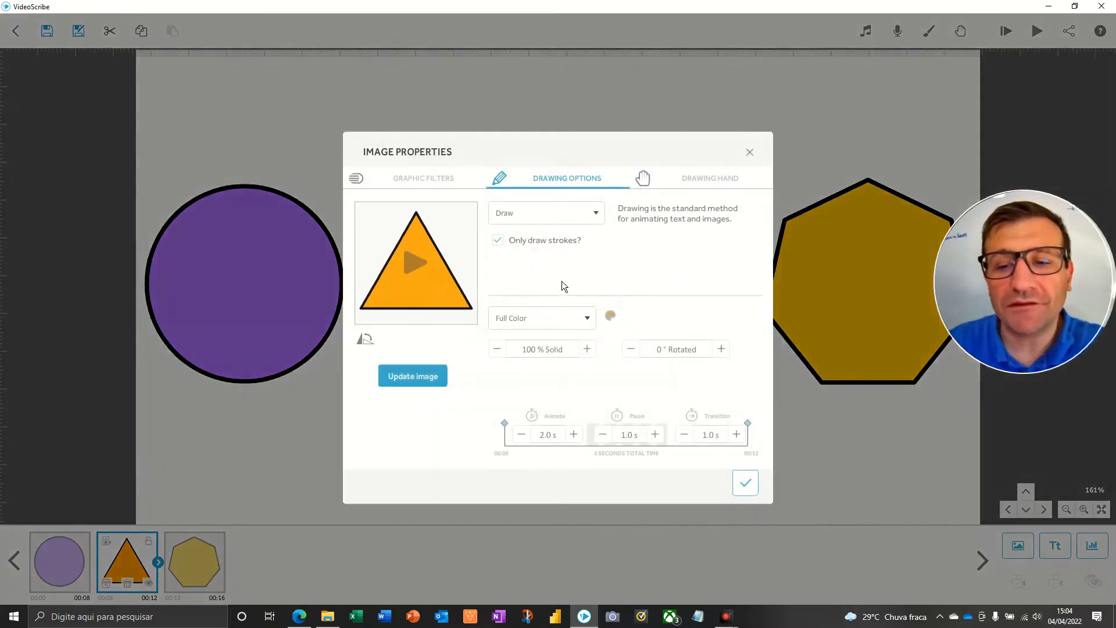
key(F5)
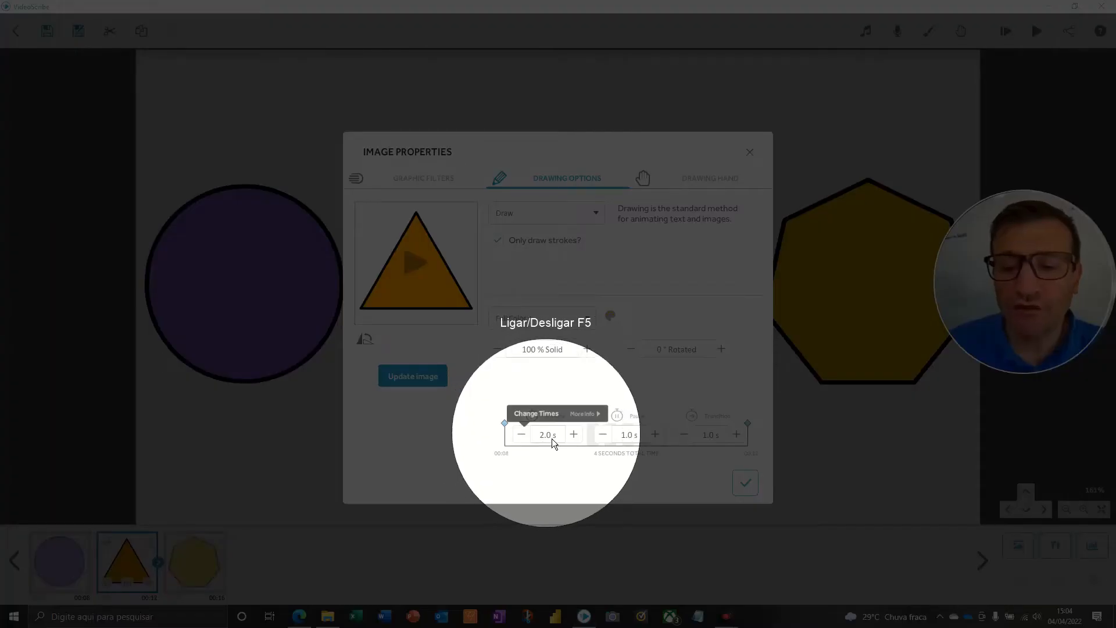
click(655, 435)
click(656, 435)
click(656, 435)
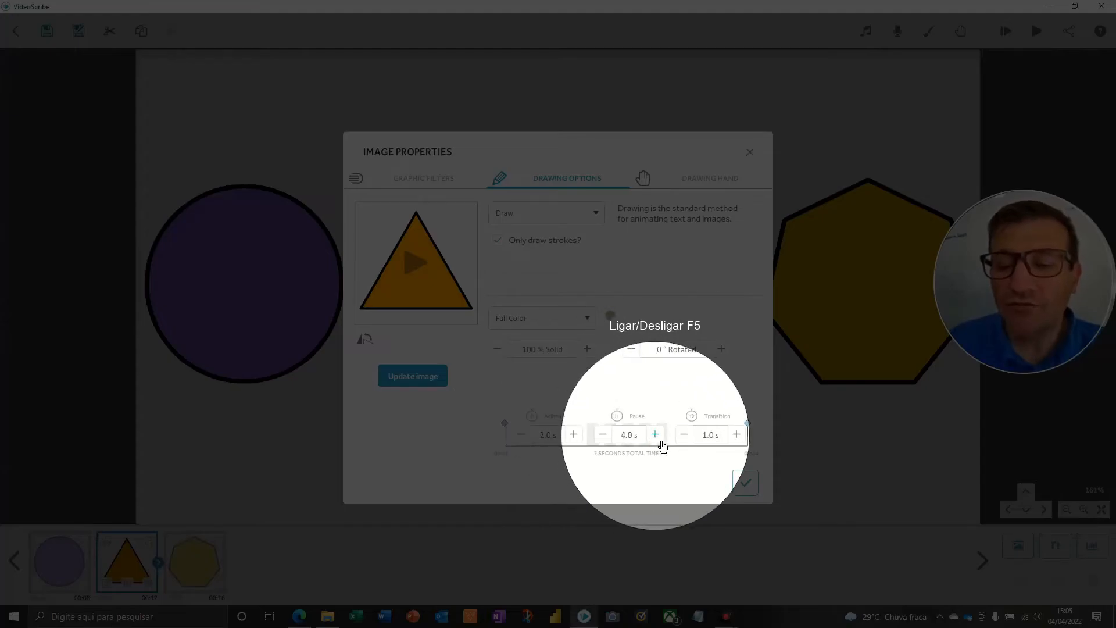
click(602, 435)
key(F5)
click(745, 482)
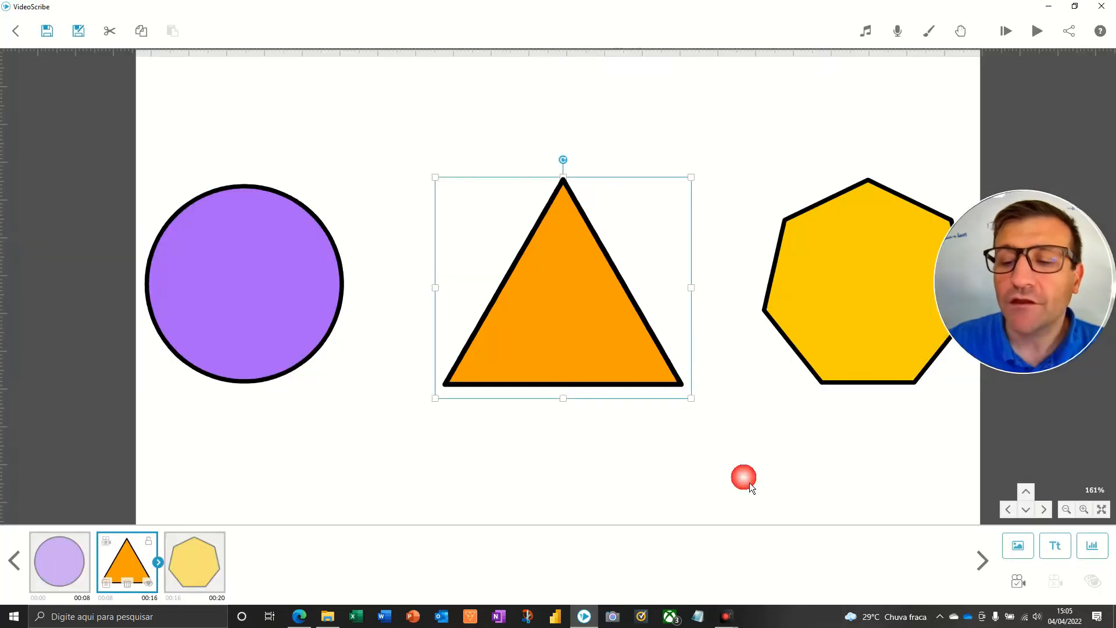
Preview the scribe from the start to check the pauses after both the circle and the triangle.
click(1006, 31)
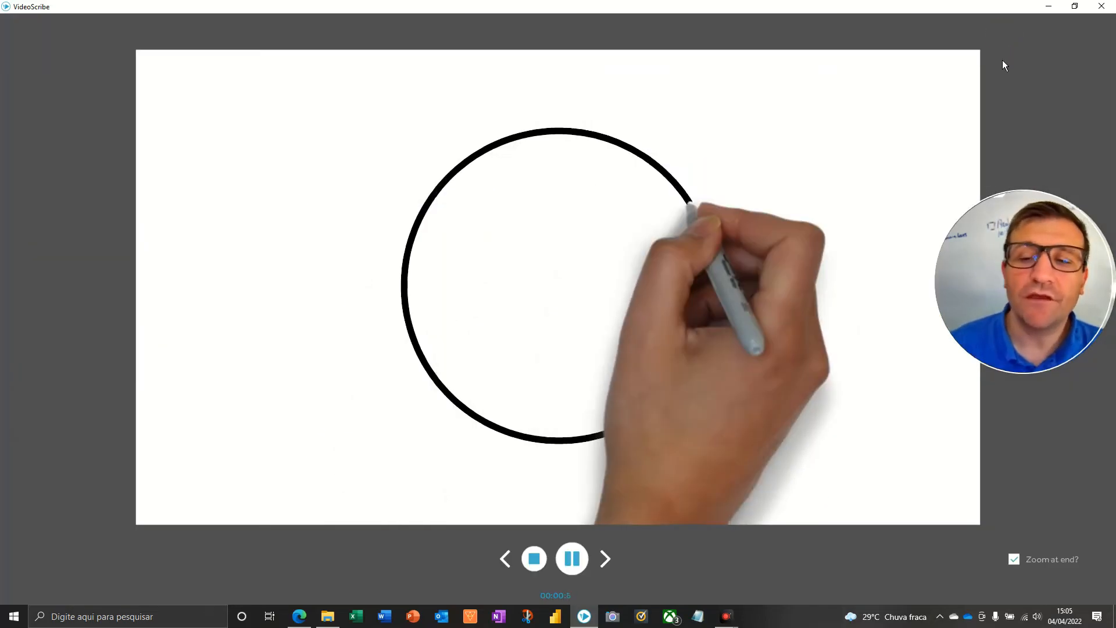